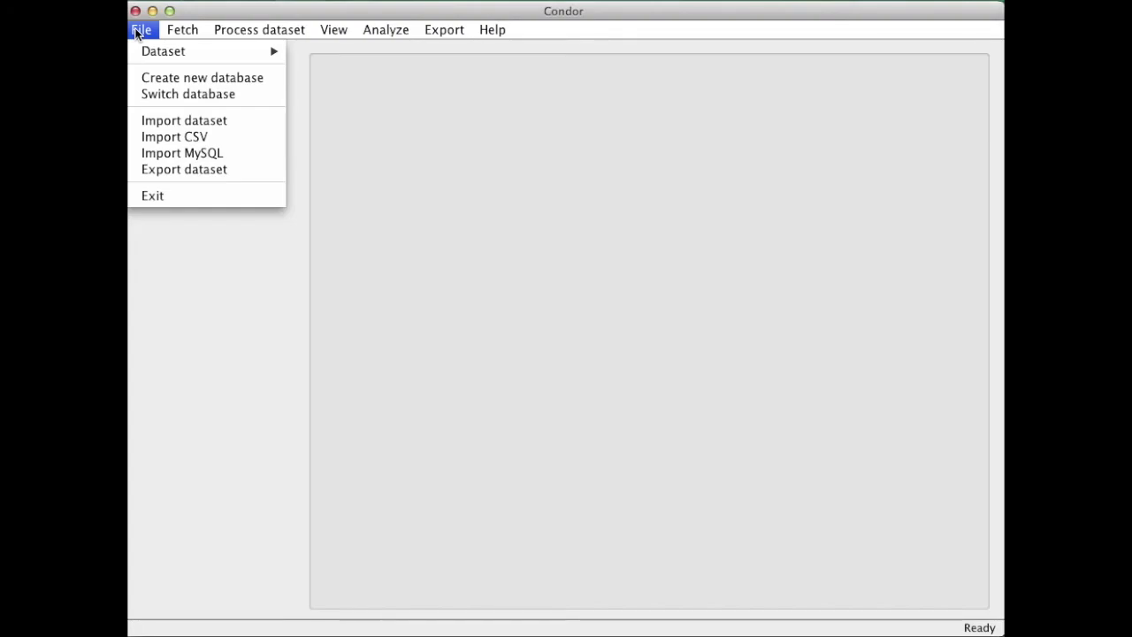
# - Switch Condor to the user's YouMeIBD database
pyautogui.click(183, 94)
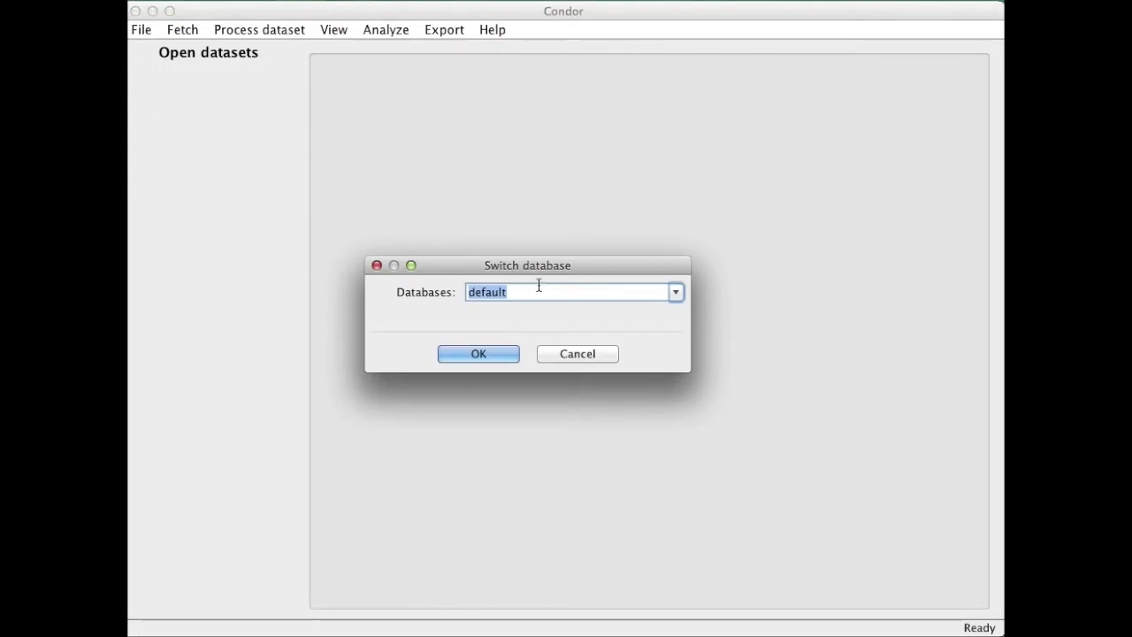
pyautogui.click(676, 292)
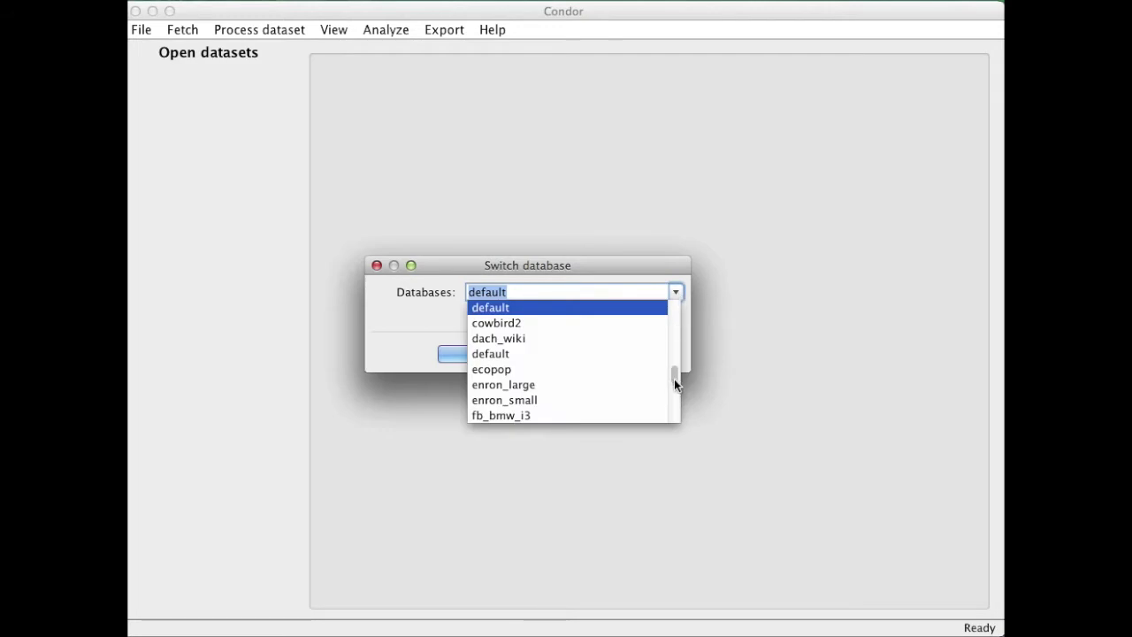
pyautogui.moveTo(674, 378); pyautogui.dragTo(667, 405)
pyautogui.click(603, 387)
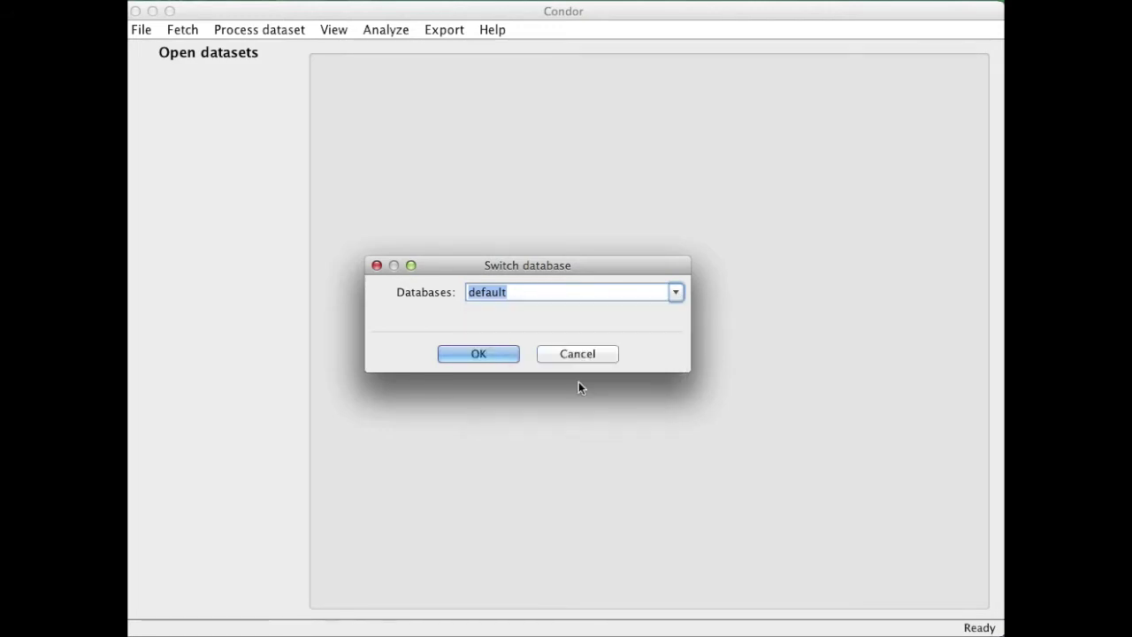
pyautogui.click(477, 354)
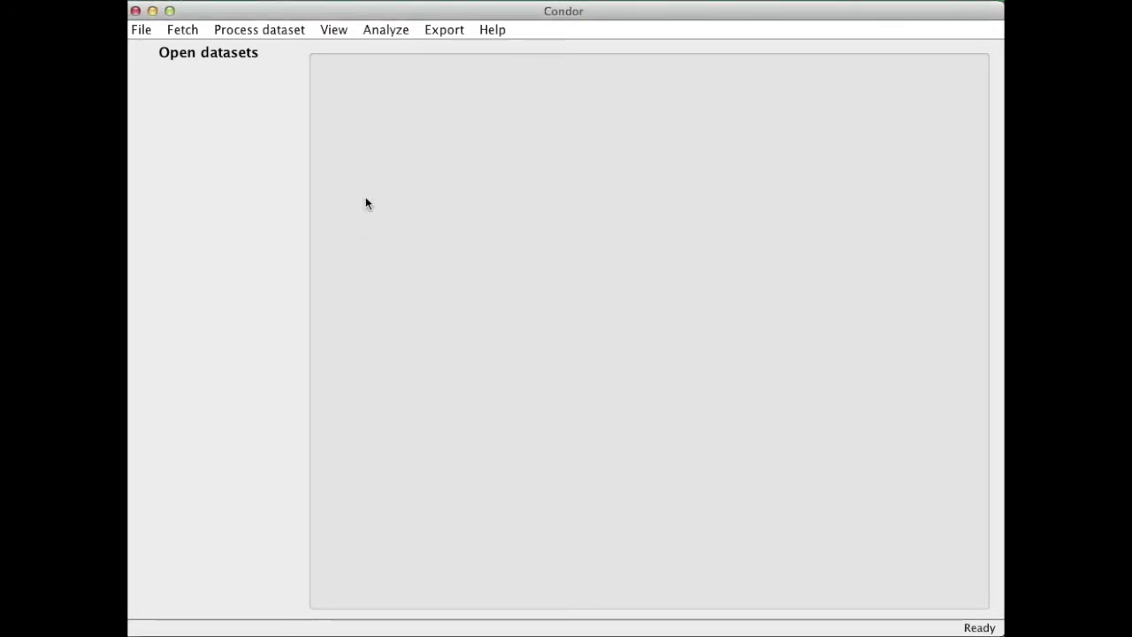
# - Open the youmeibd dataset with all 127 actors included
pyautogui.click(140, 30)
pyautogui.moveTo(230, 52)
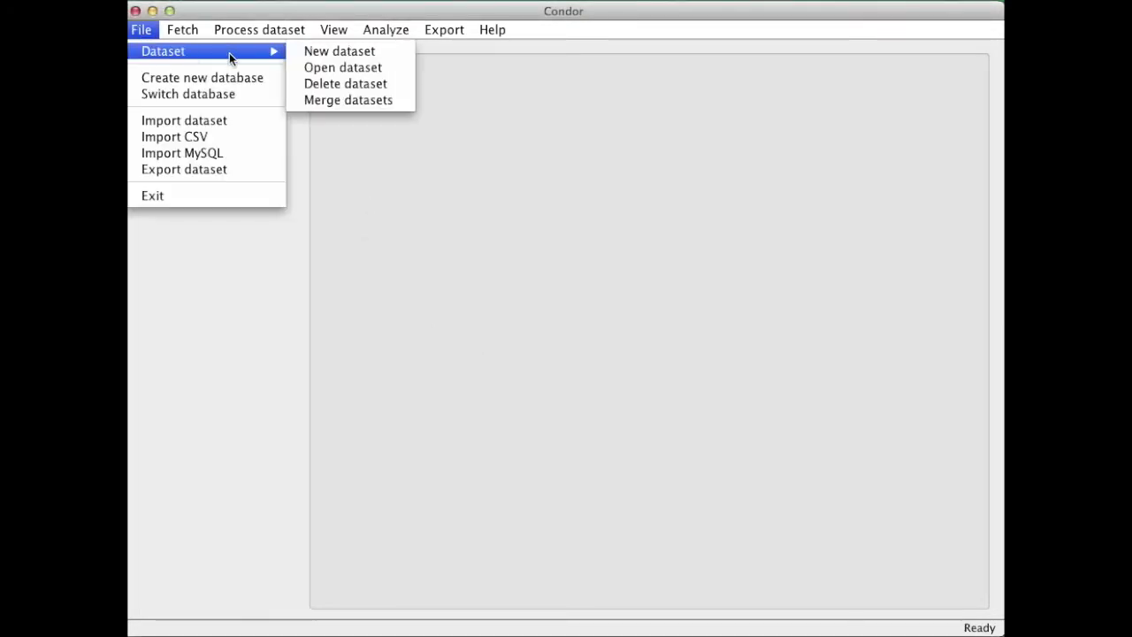
pyautogui.click(342, 67)
pyautogui.click(658, 322)
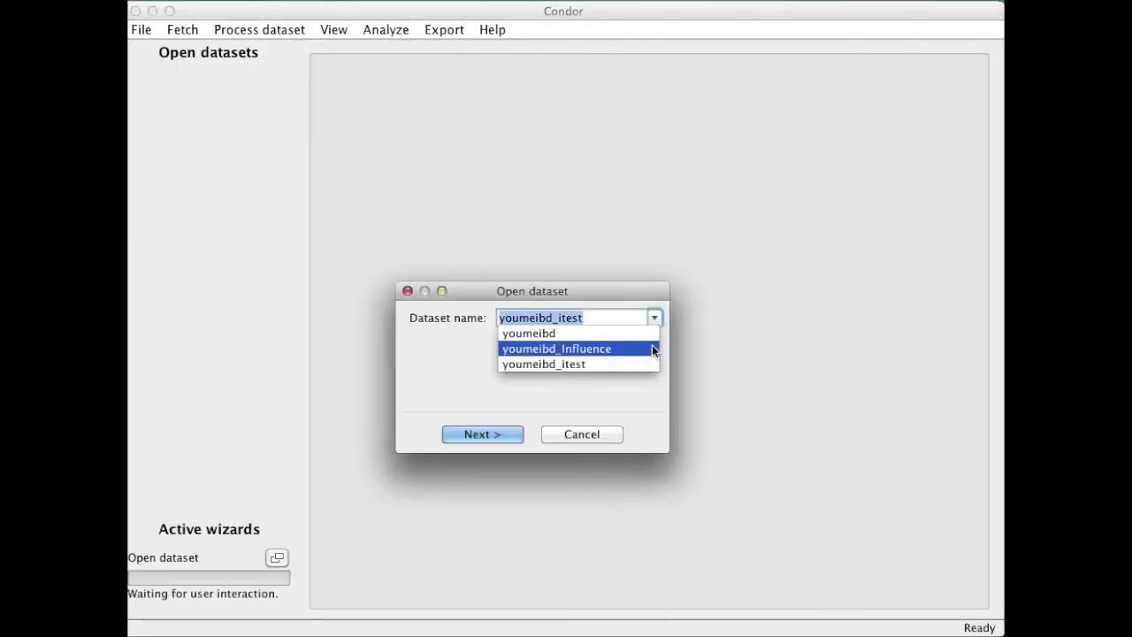
pyautogui.click(563, 331)
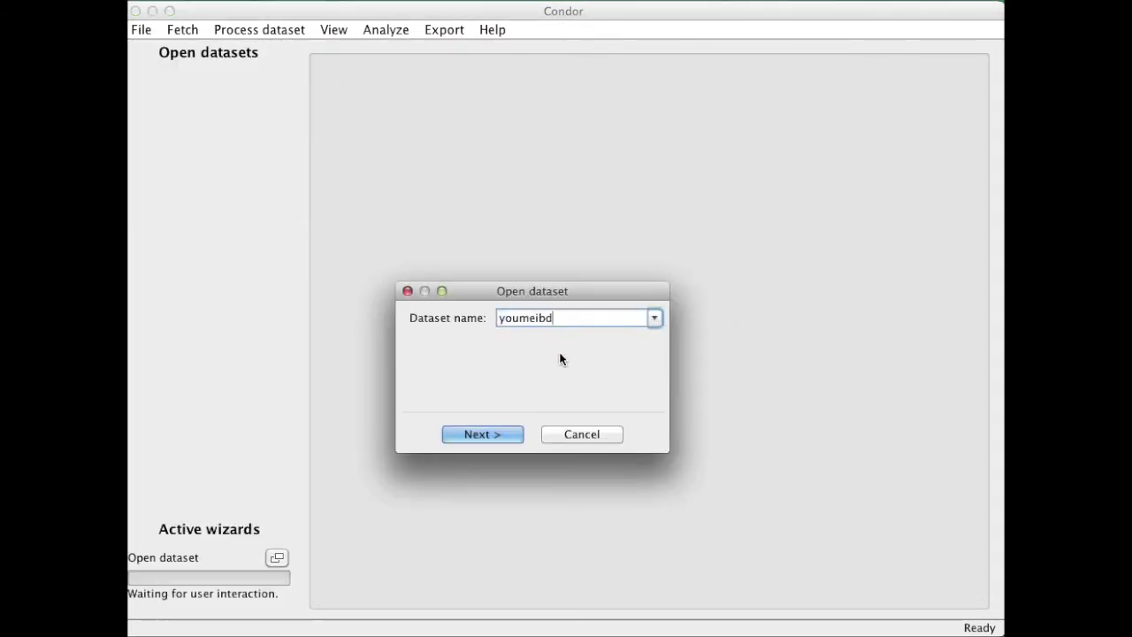
pyautogui.click(489, 433)
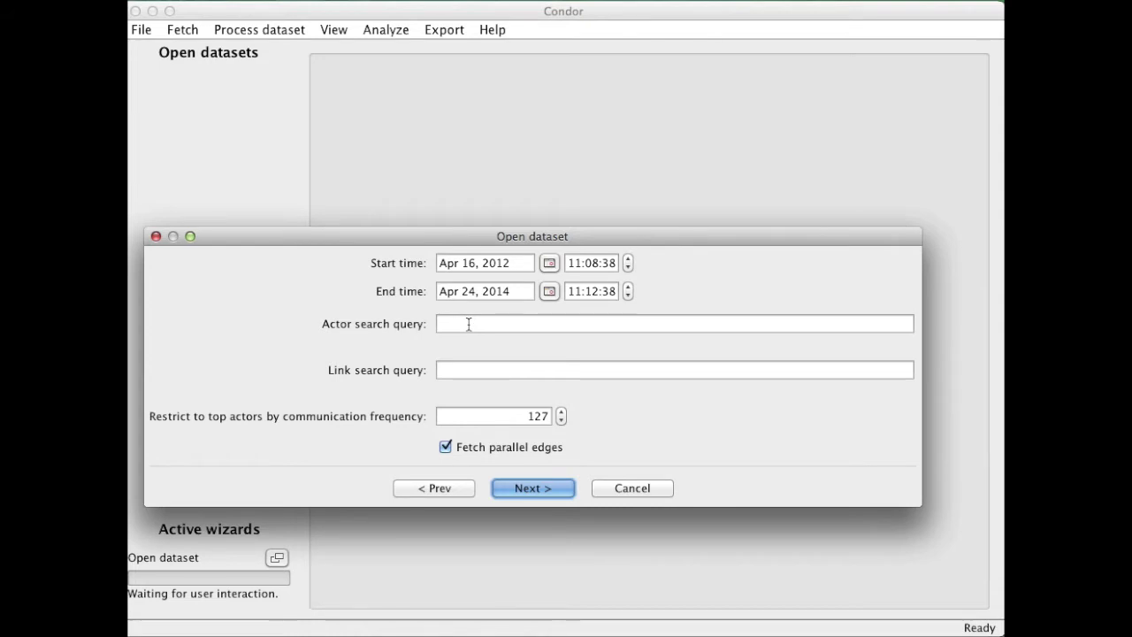
pyautogui.click(528, 487)
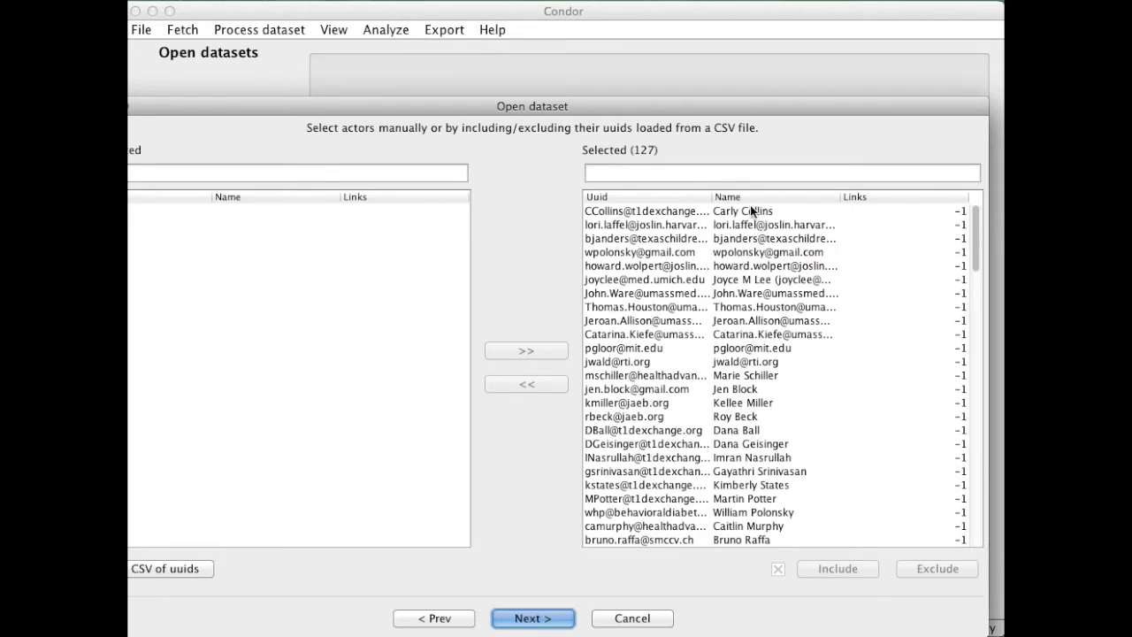
pyautogui.click(532, 618)
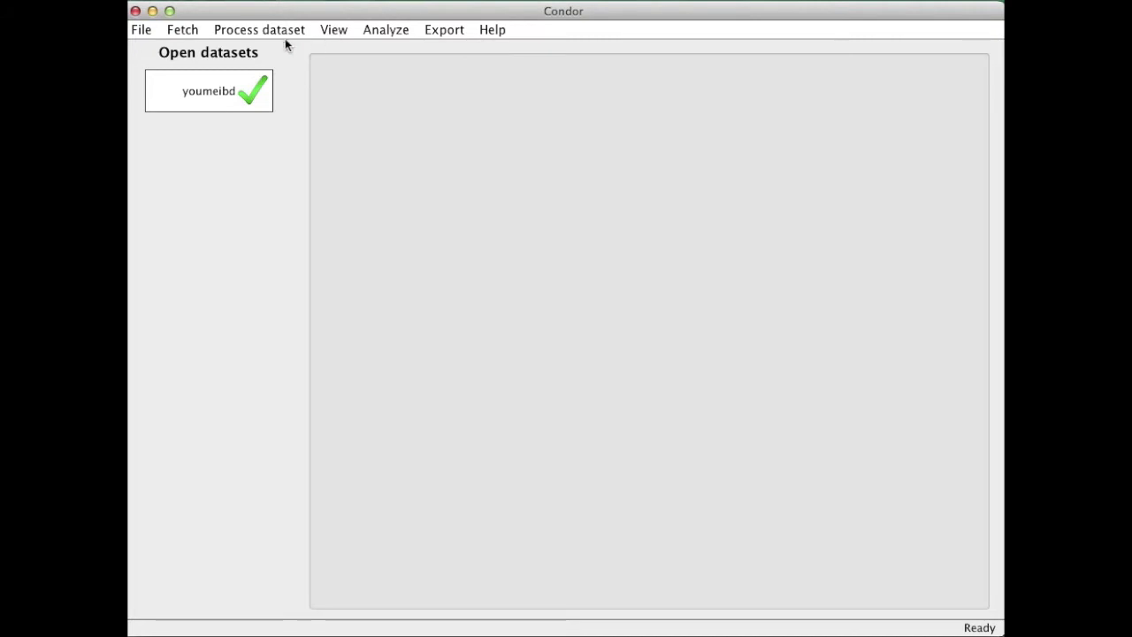
# - Create a static network view of youmeibd, widen the graph area on both sides, and bring up the Annotate options
pyautogui.click(383, 27)
pyautogui.moveTo(335, 30)
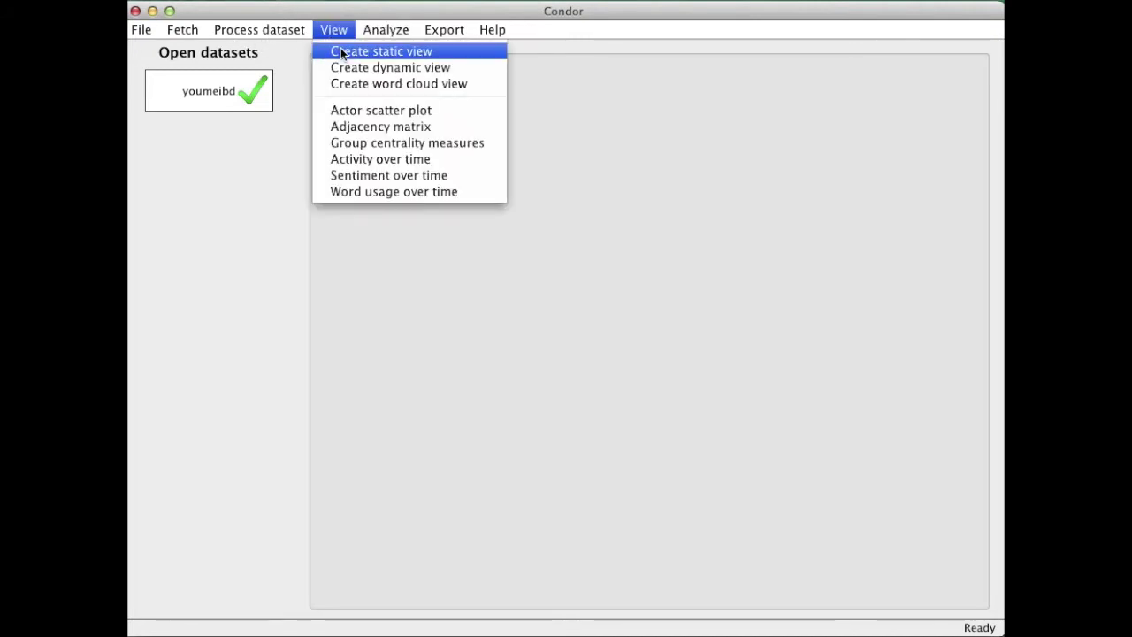
pyautogui.click(341, 52)
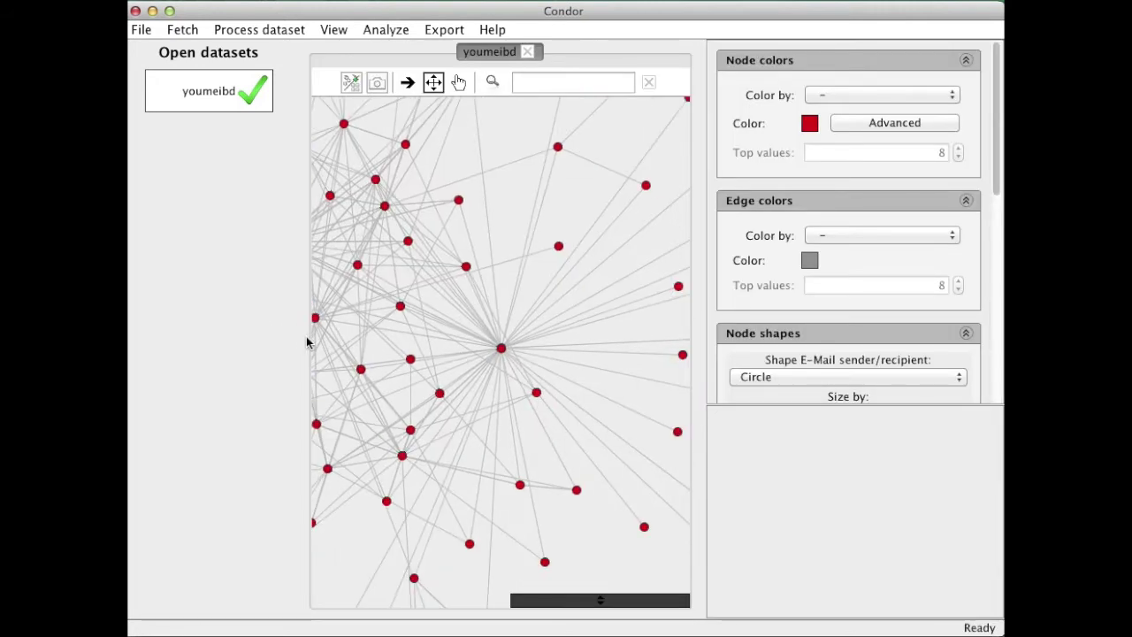
pyautogui.moveTo(296, 336); pyautogui.dragTo(265, 332)
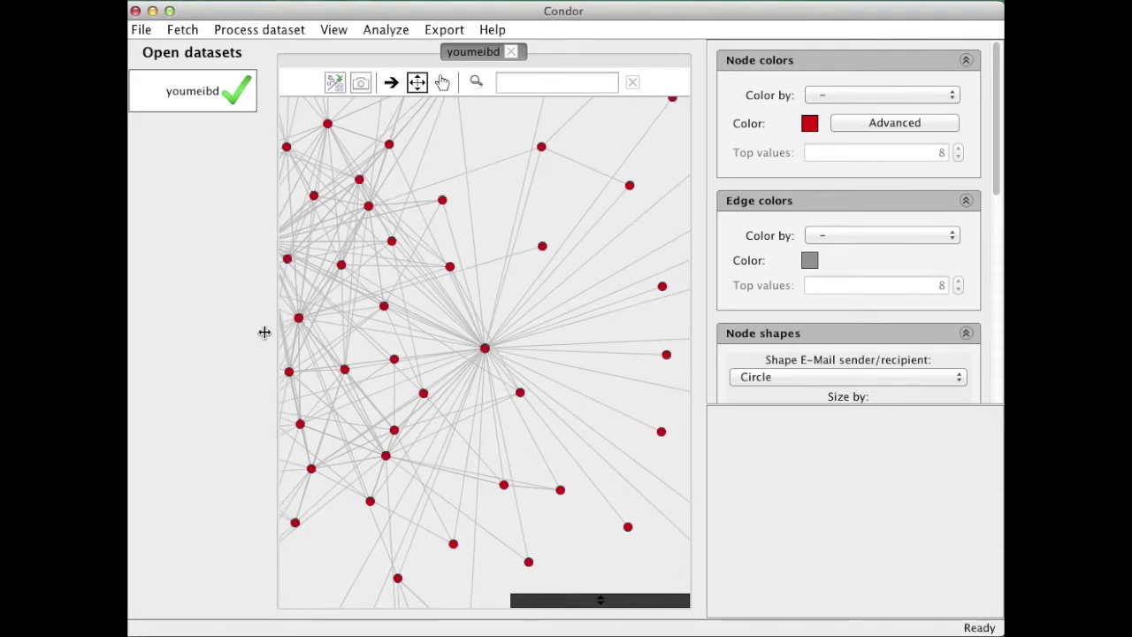
pyautogui.moveTo(698, 327); pyautogui.dragTo(825, 332)
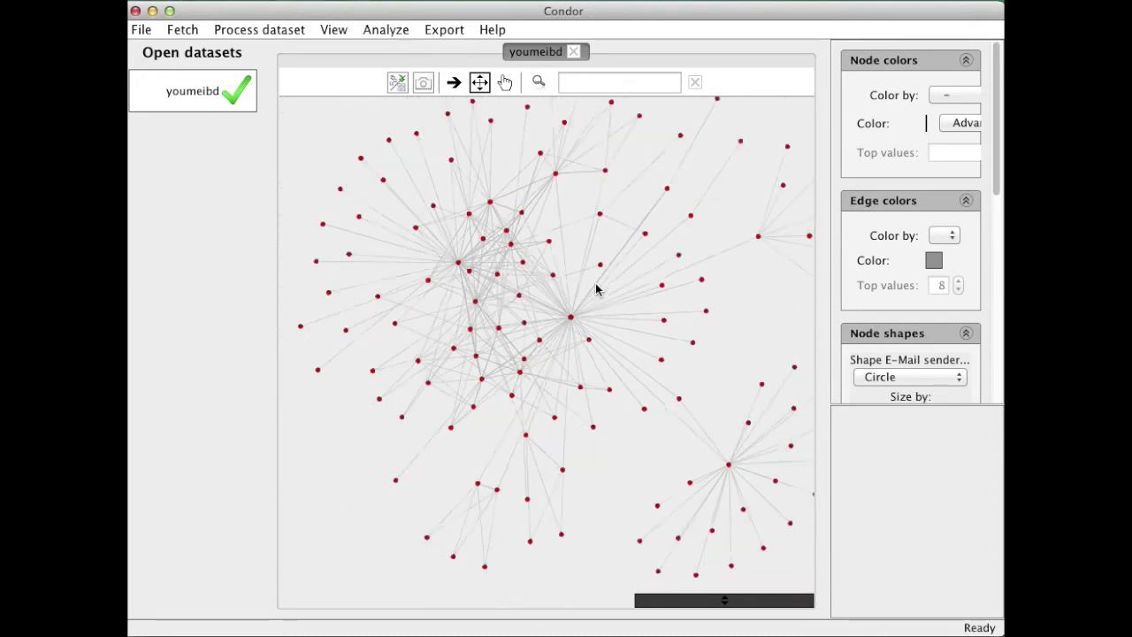
pyautogui.click(228, 31)
pyautogui.moveTo(275, 131)
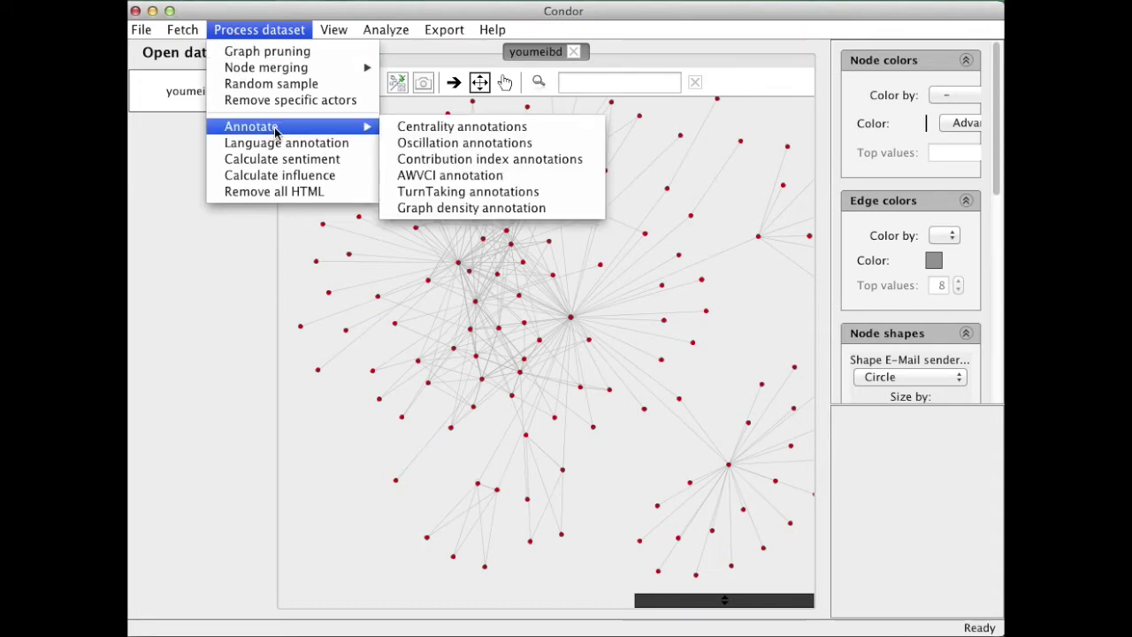
# - Compute betweenness centrality and set node Size by to Betweenness centrality
pyautogui.click(435, 131)
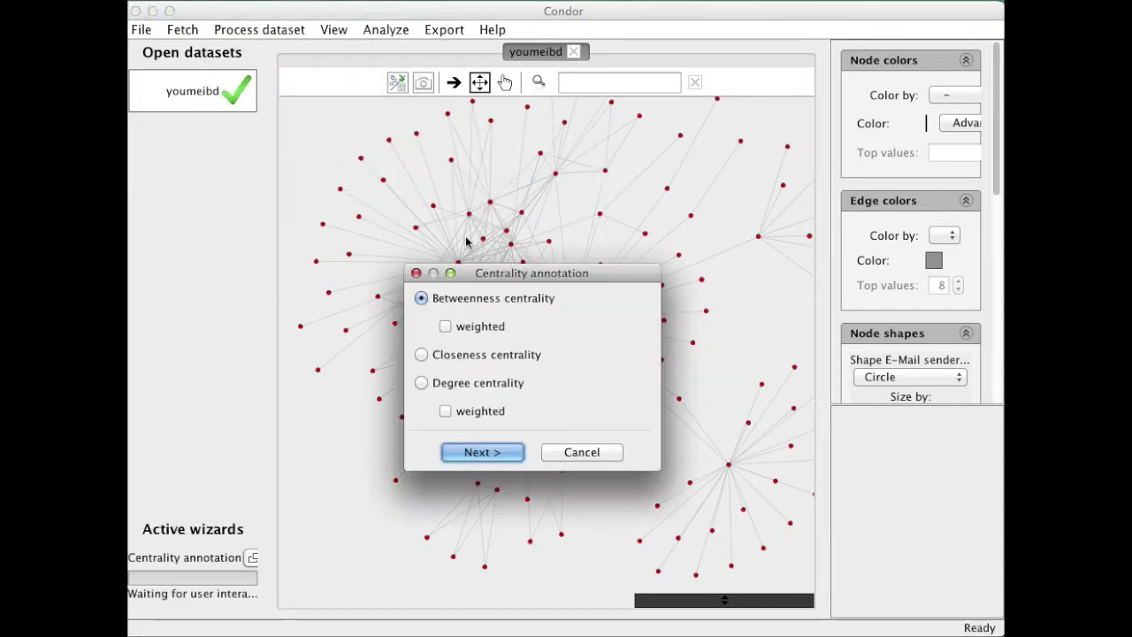
pyautogui.click(482, 452)
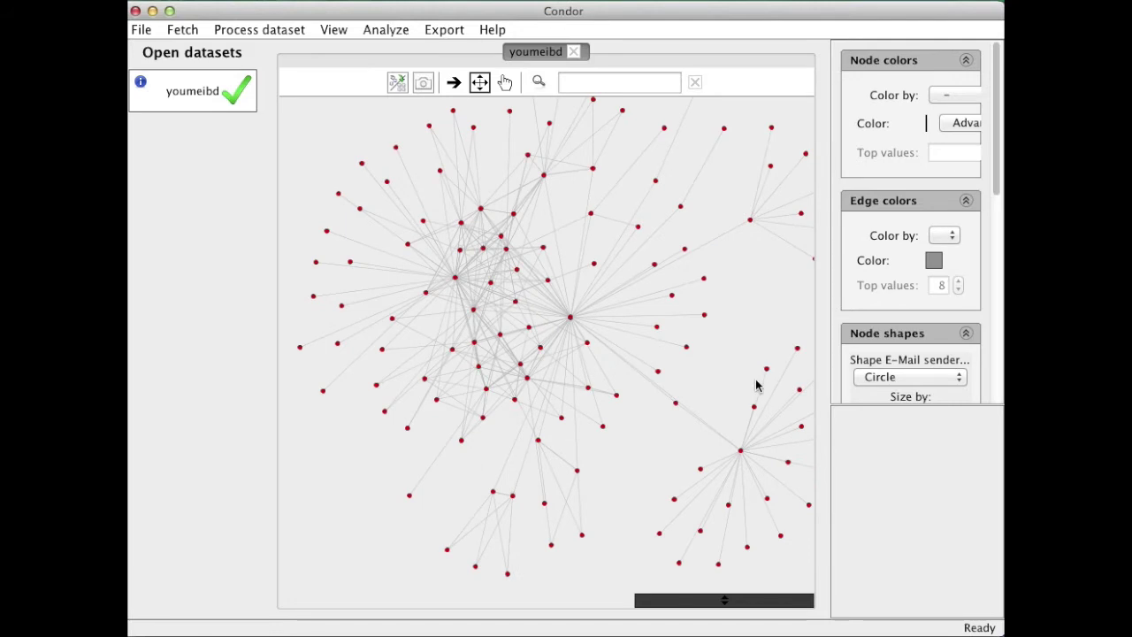
pyautogui.scroll(-3, 928, 302)
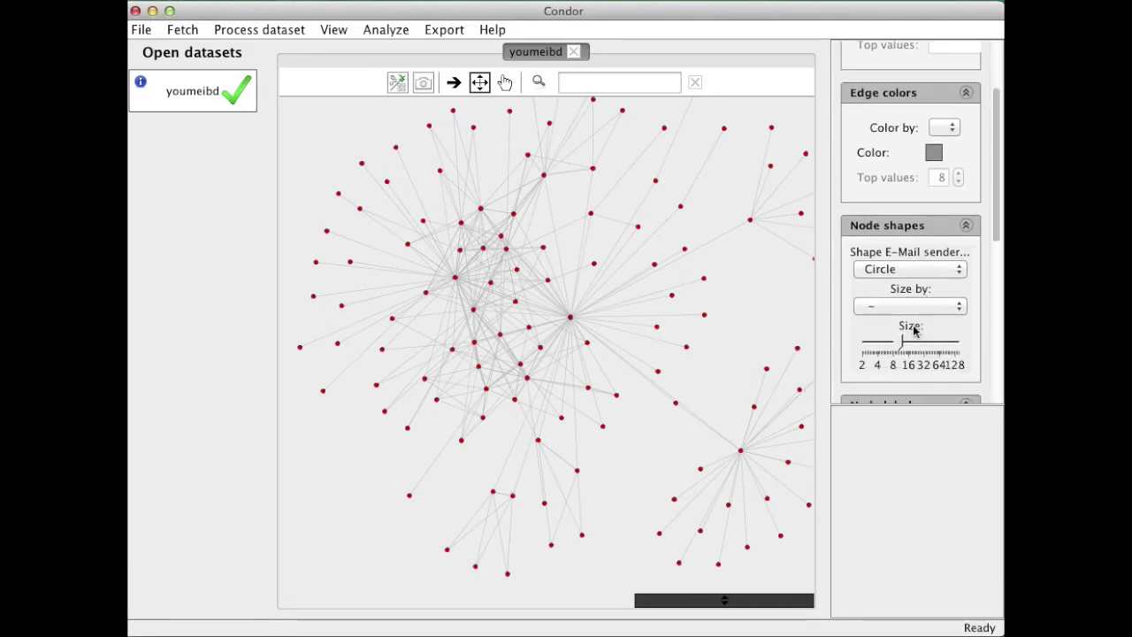
pyautogui.click(910, 306)
pyautogui.click(907, 324)
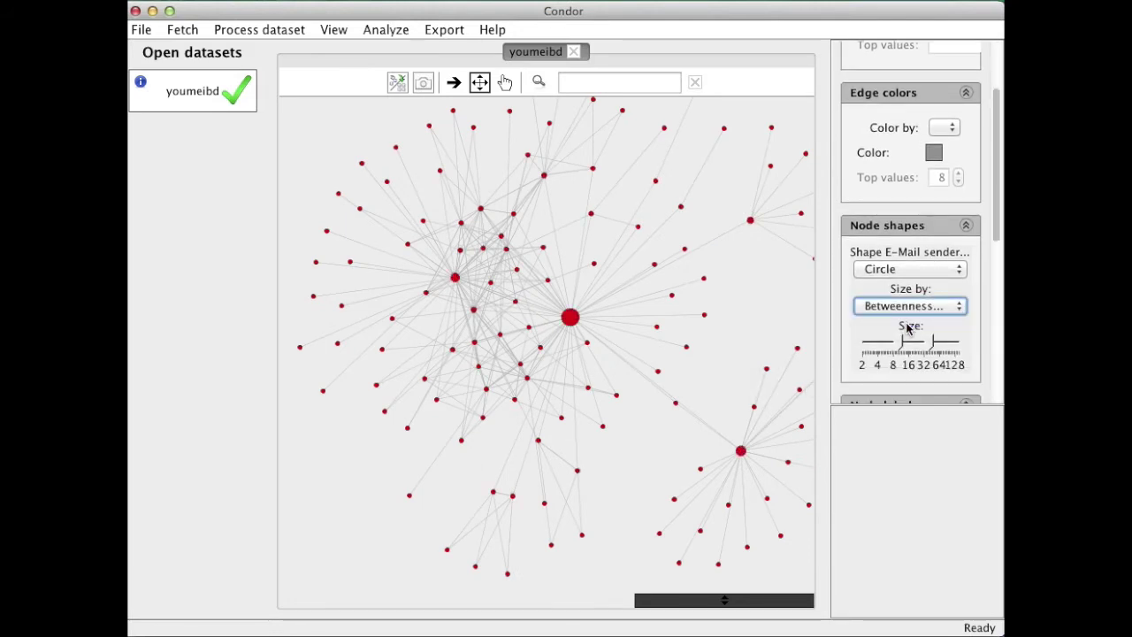
pyautogui.moveTo(743, 452)
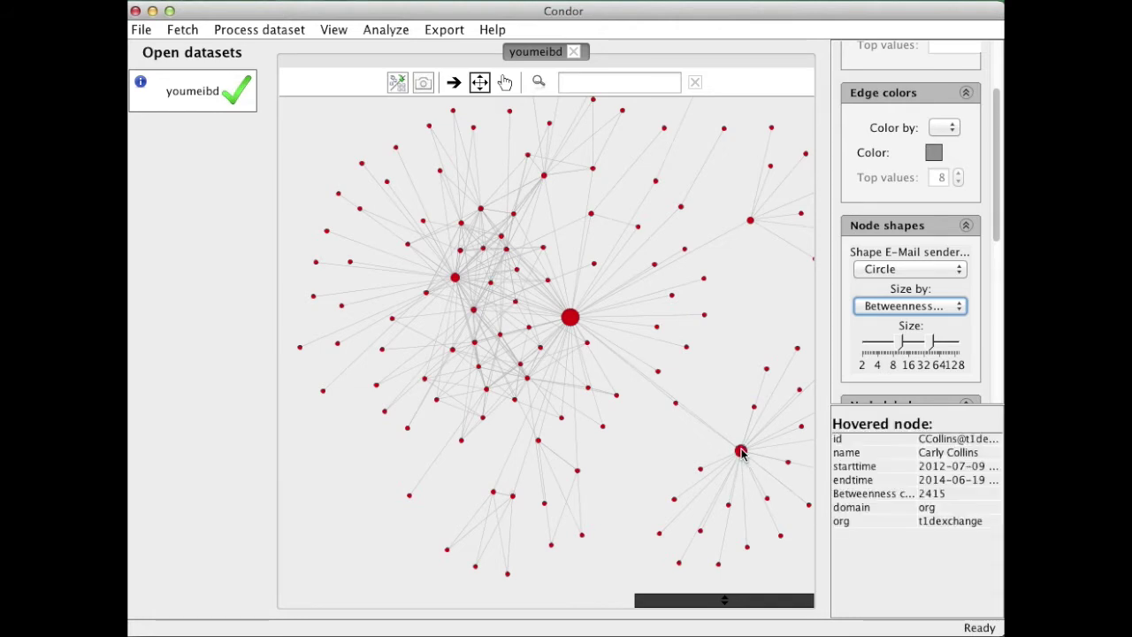
pyautogui.moveTo(571, 320)
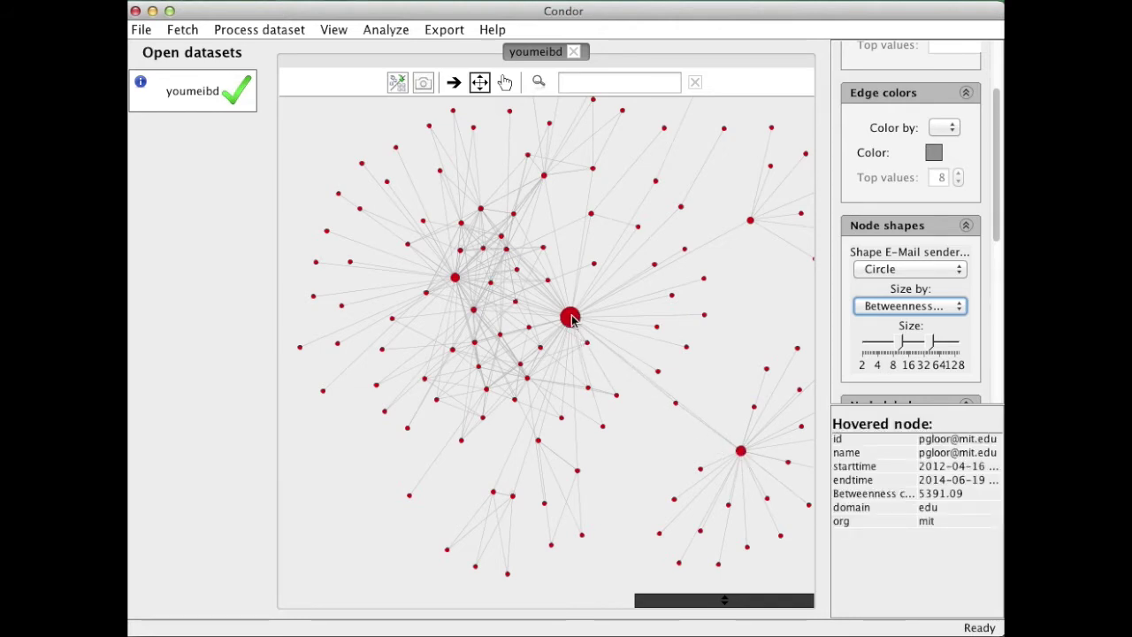
pyautogui.scroll(3, 963, 110)
# - Color the youmeibd nodes by domain, review the legend, then close the graph tab
pyautogui.click(951, 95)
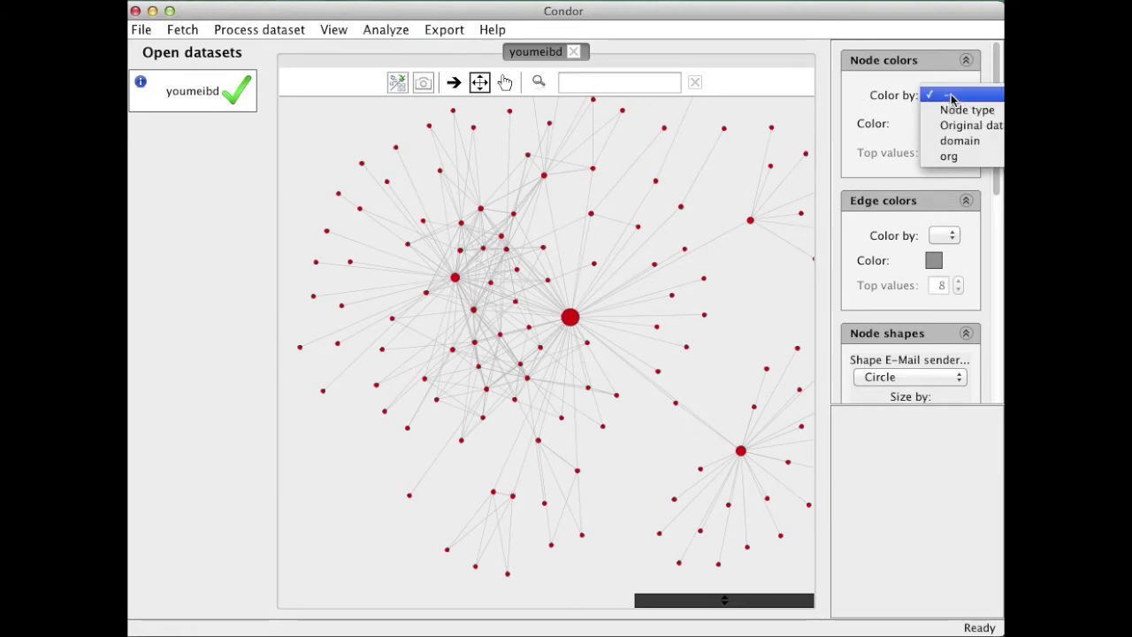
pyautogui.click(964, 144)
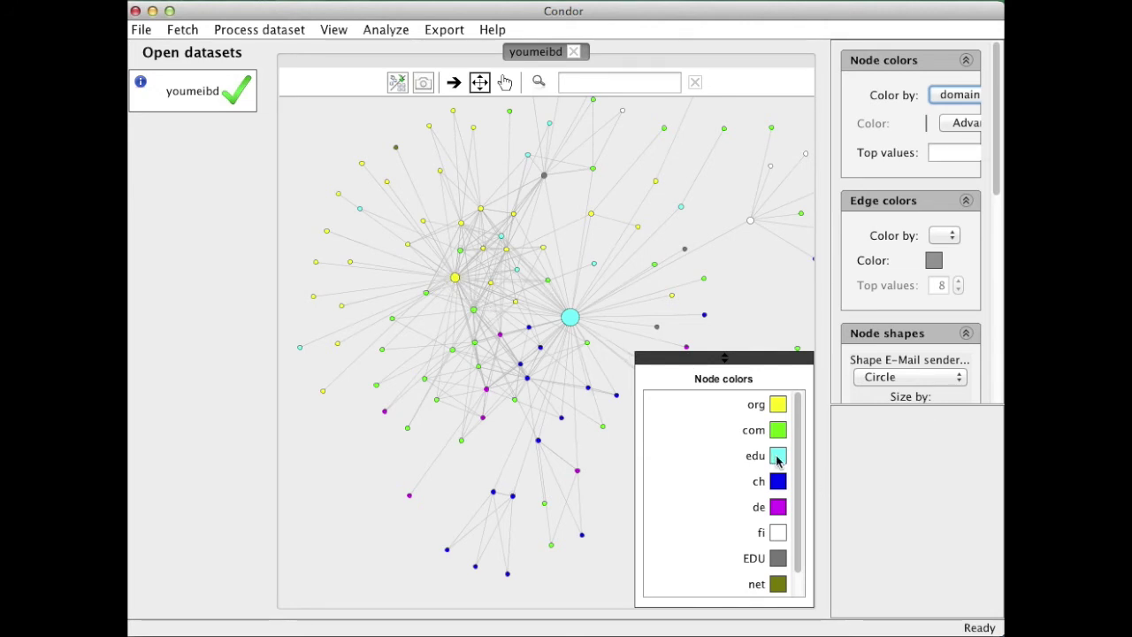
pyautogui.moveTo(571, 320)
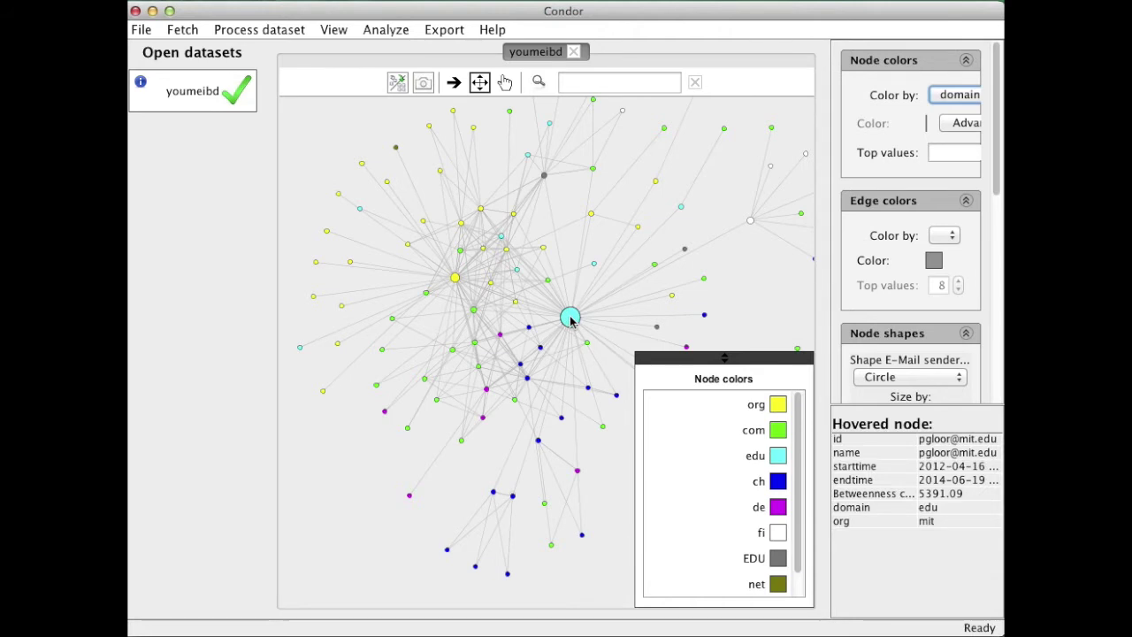
pyautogui.click(574, 52)
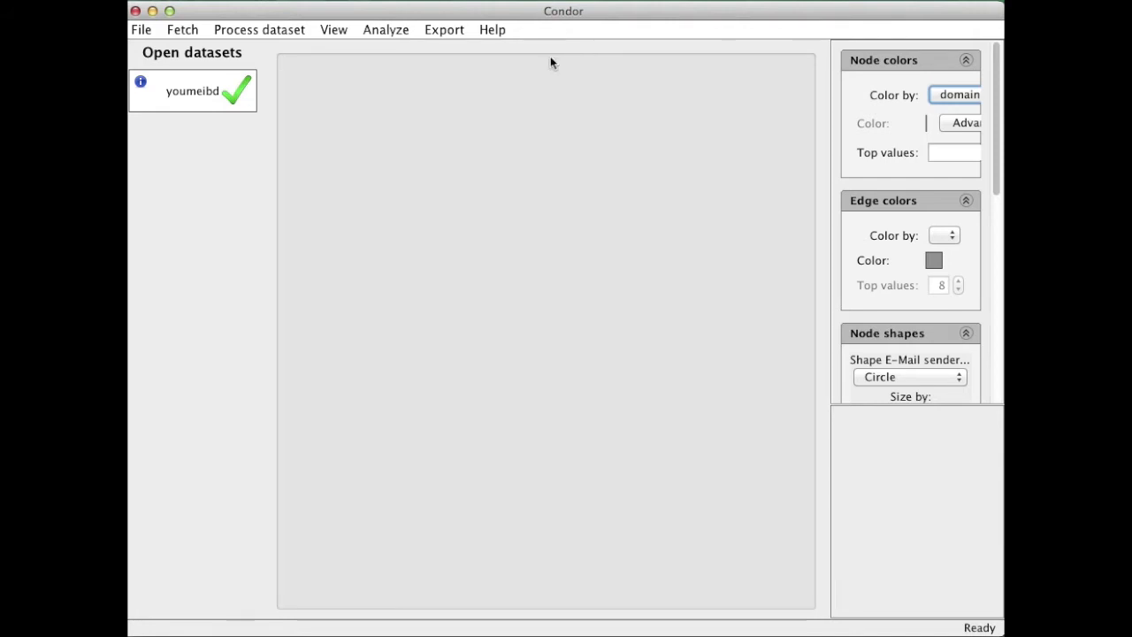
# - Run the Sentiment mapper on the edge subject property, adding emotionality and complexity
pyautogui.click(224, 33)
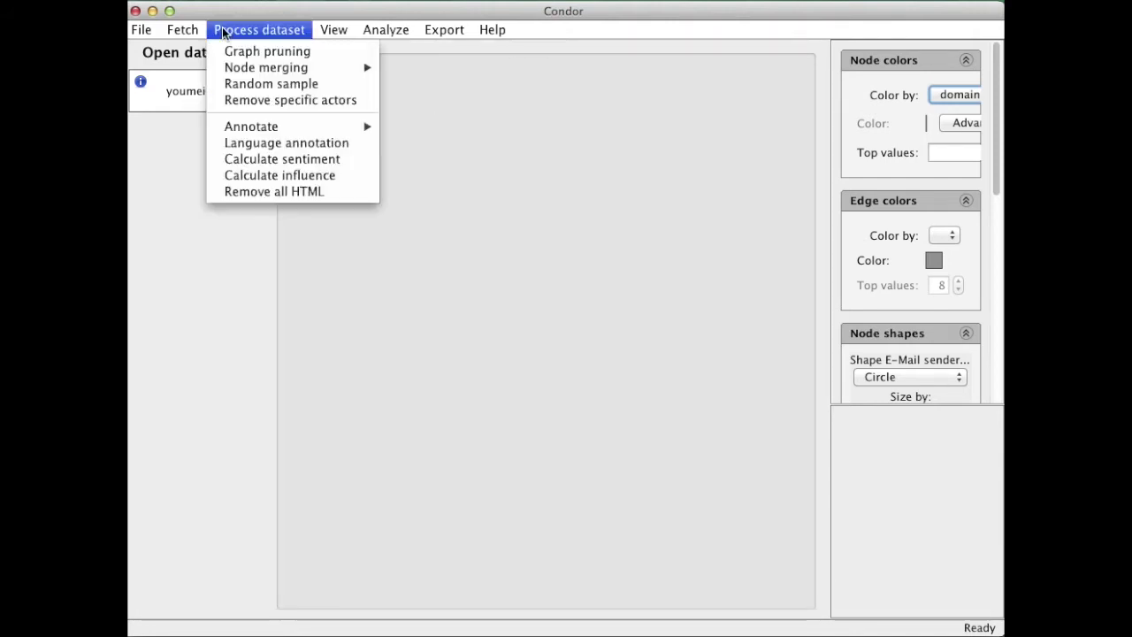
pyautogui.click(257, 157)
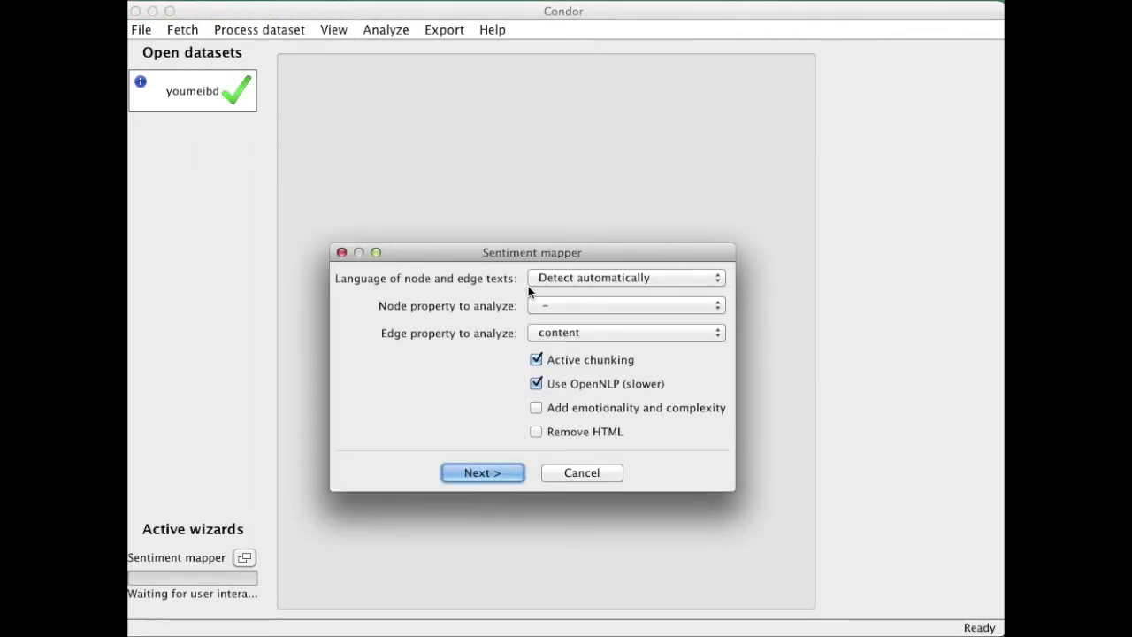
pyautogui.click(576, 331)
pyautogui.click(581, 346)
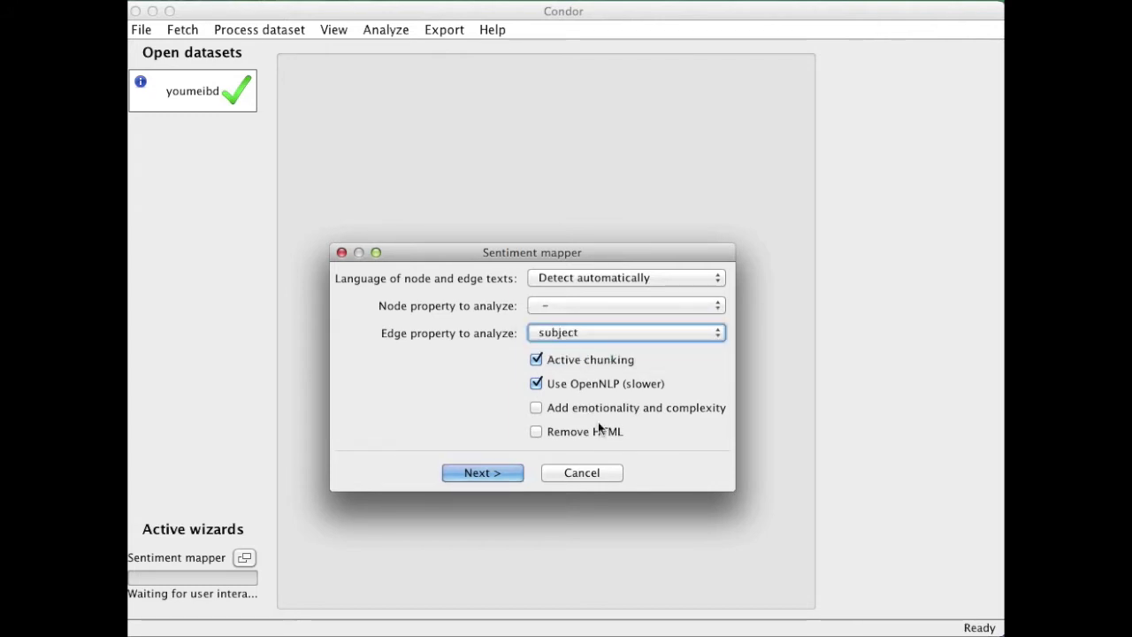
pyautogui.click(575, 409)
pyautogui.click(488, 472)
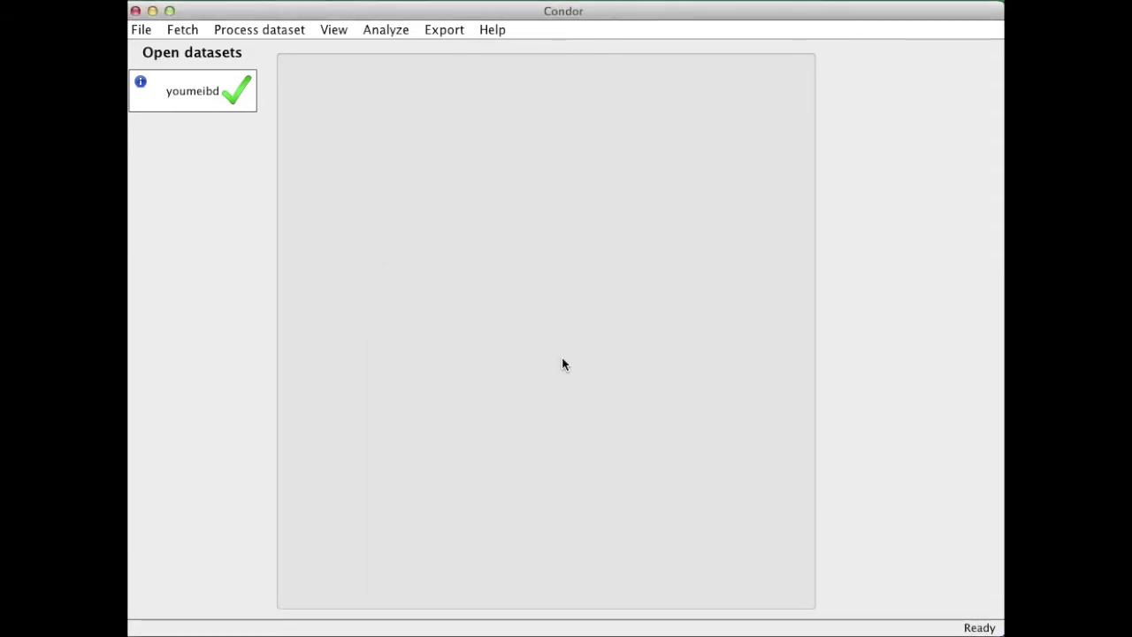
# - Create a word cloud view of the youmeibd terms
pyautogui.click(383, 29)
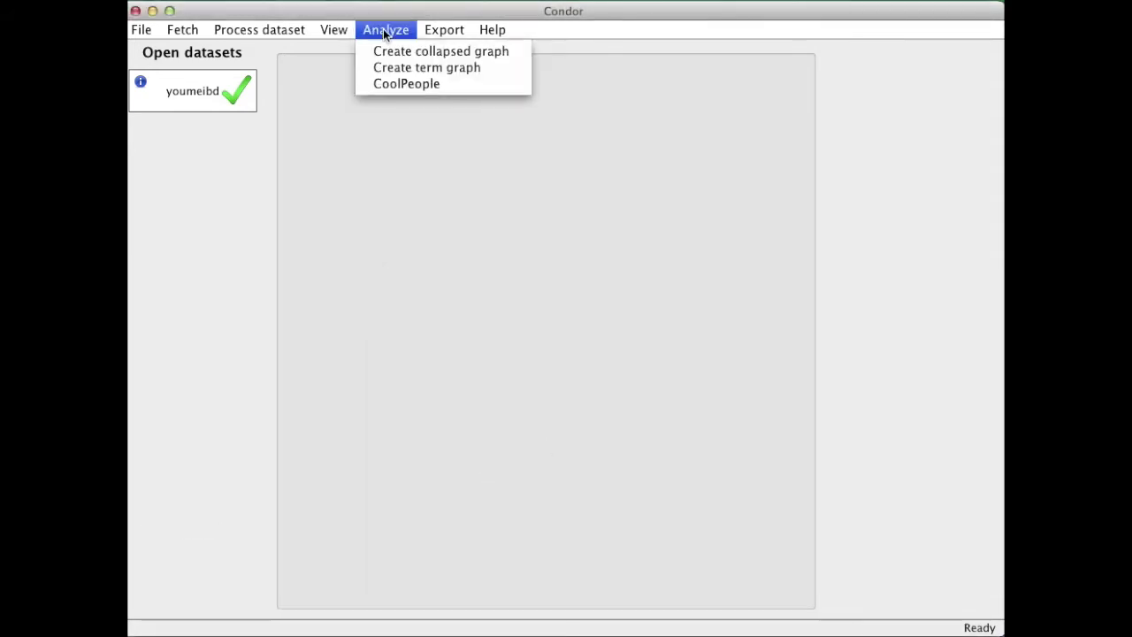
pyautogui.moveTo(343, 34)
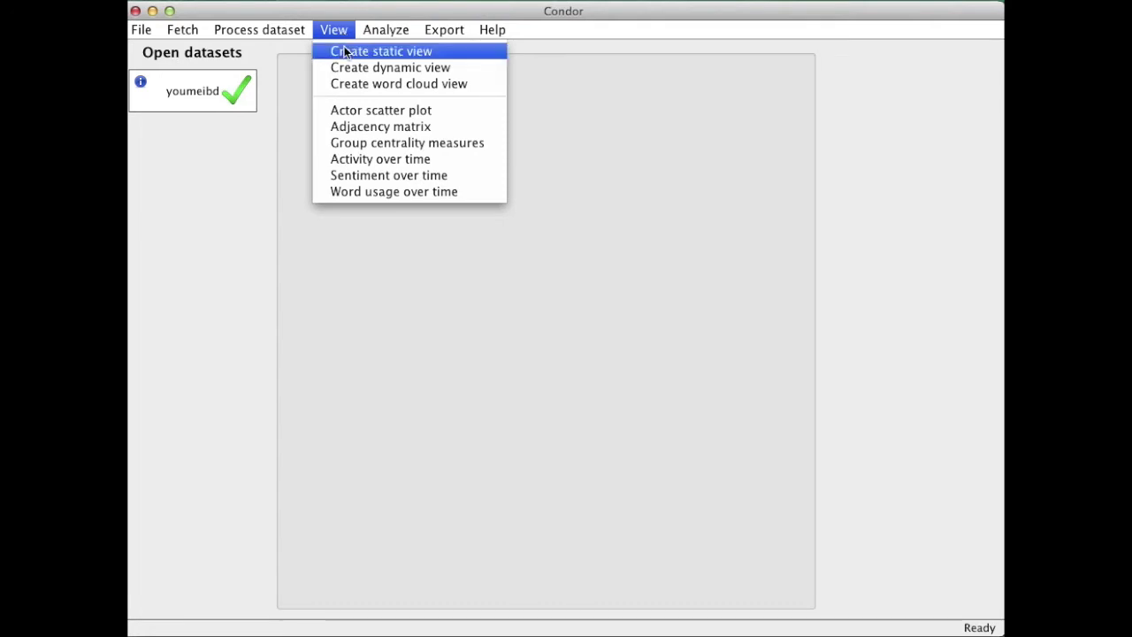
pyautogui.click(356, 83)
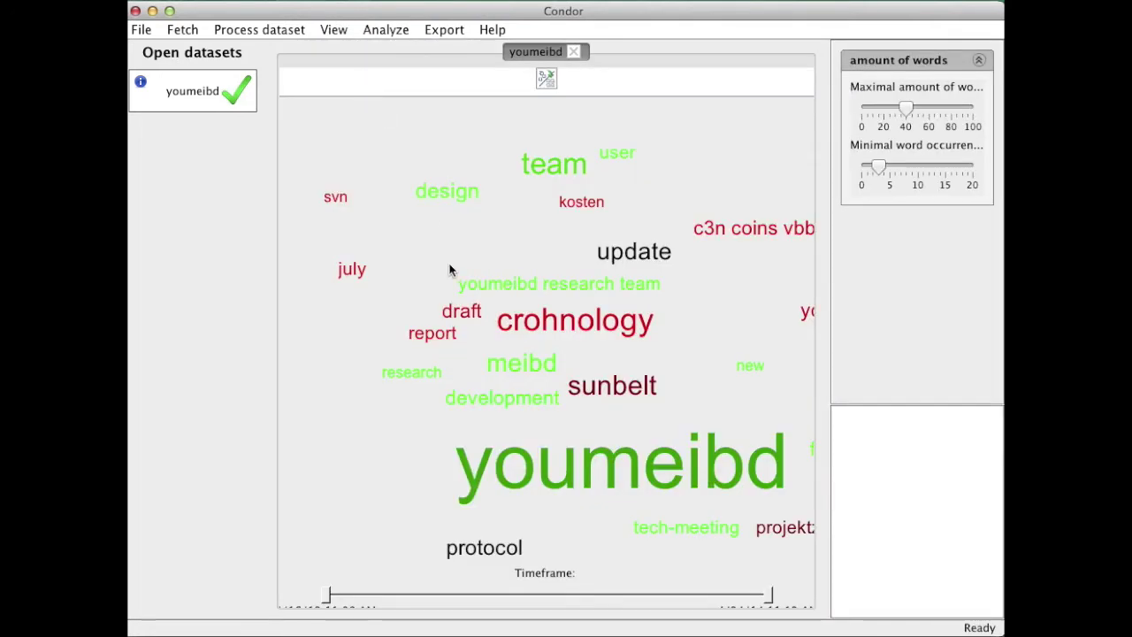
# - Open the sentiment pie chart (31 positive, 48 neutral, 11 negative) and resize and reposition its window
pyautogui.click(560, 467)
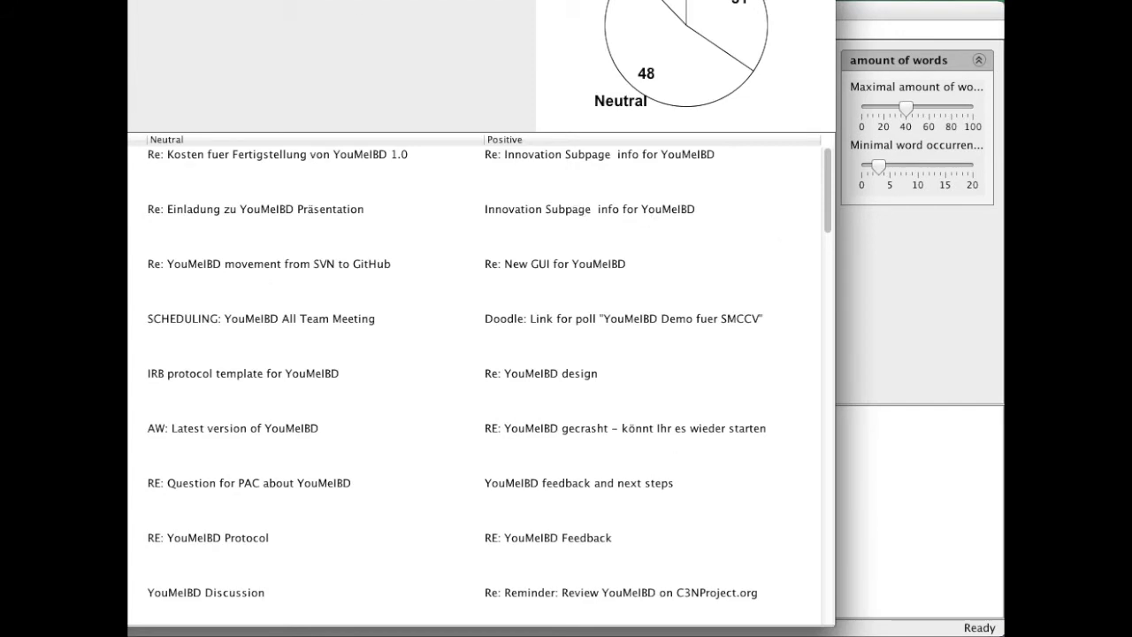
pyautogui.moveTo(827, 625); pyautogui.dragTo(531, 464)
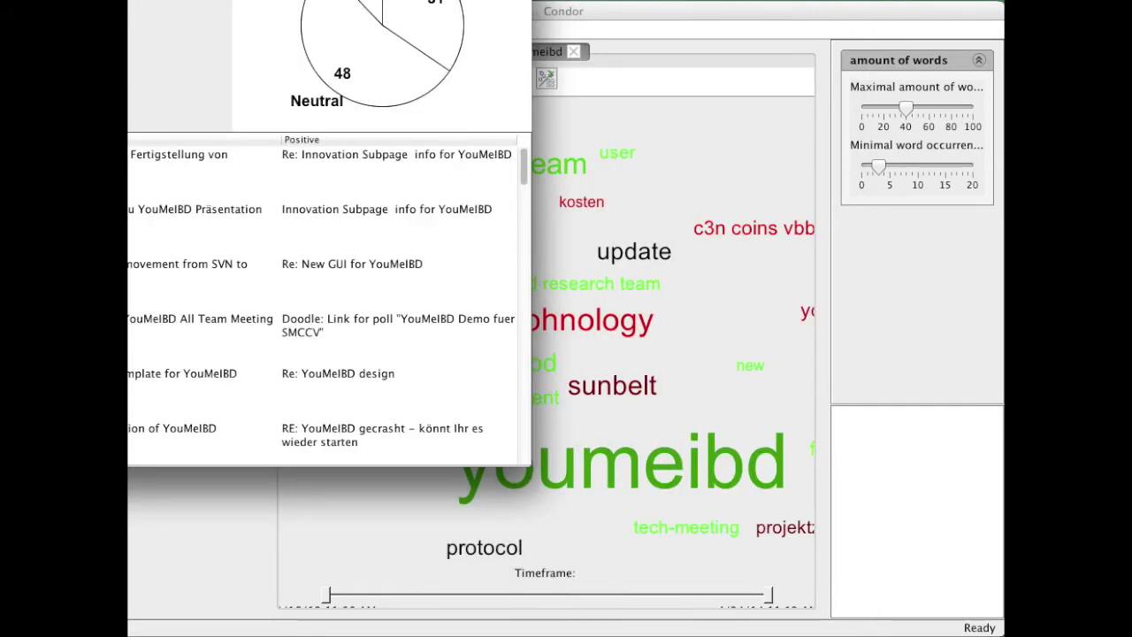
pyautogui.moveTo(186, 2); pyautogui.dragTo(549, 37)
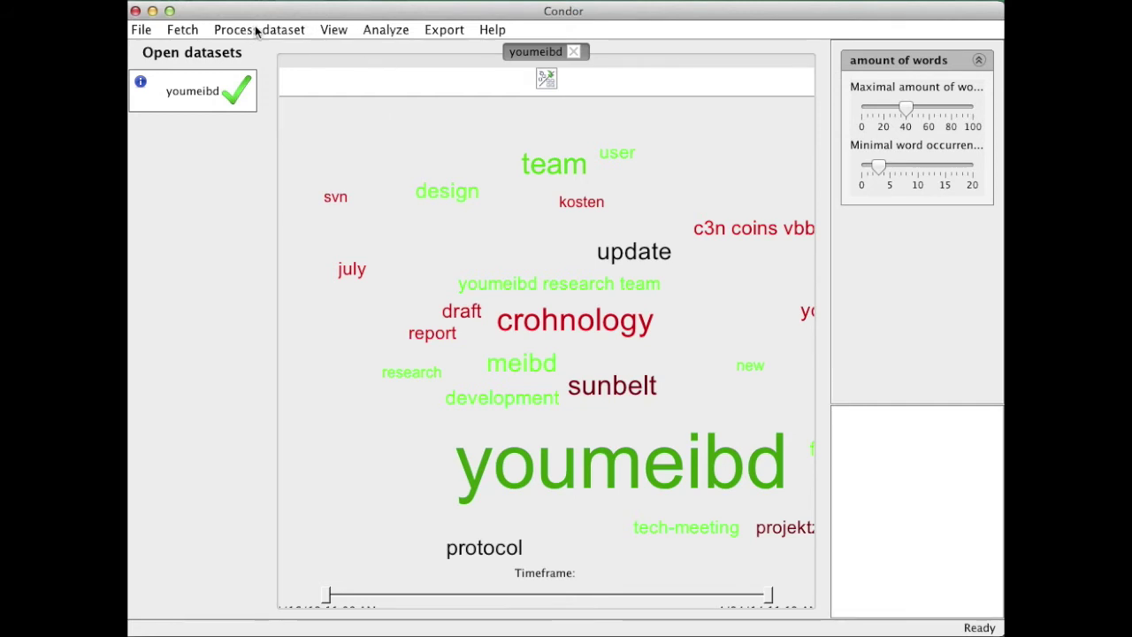
pyautogui.click(257, 32)
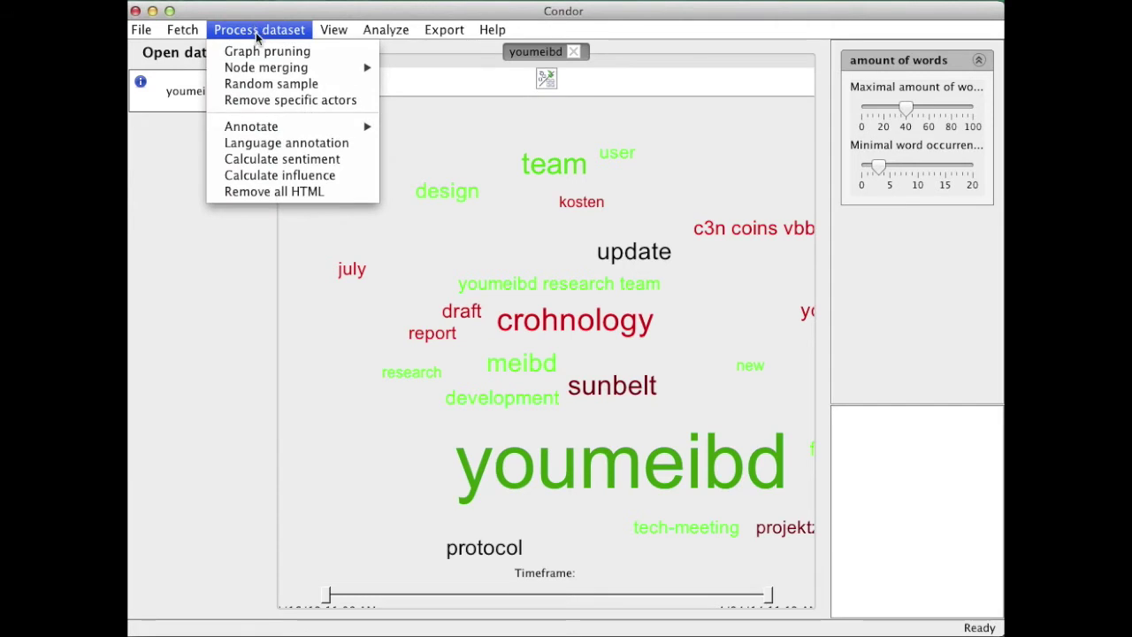
pyautogui.moveTo(336, 32)
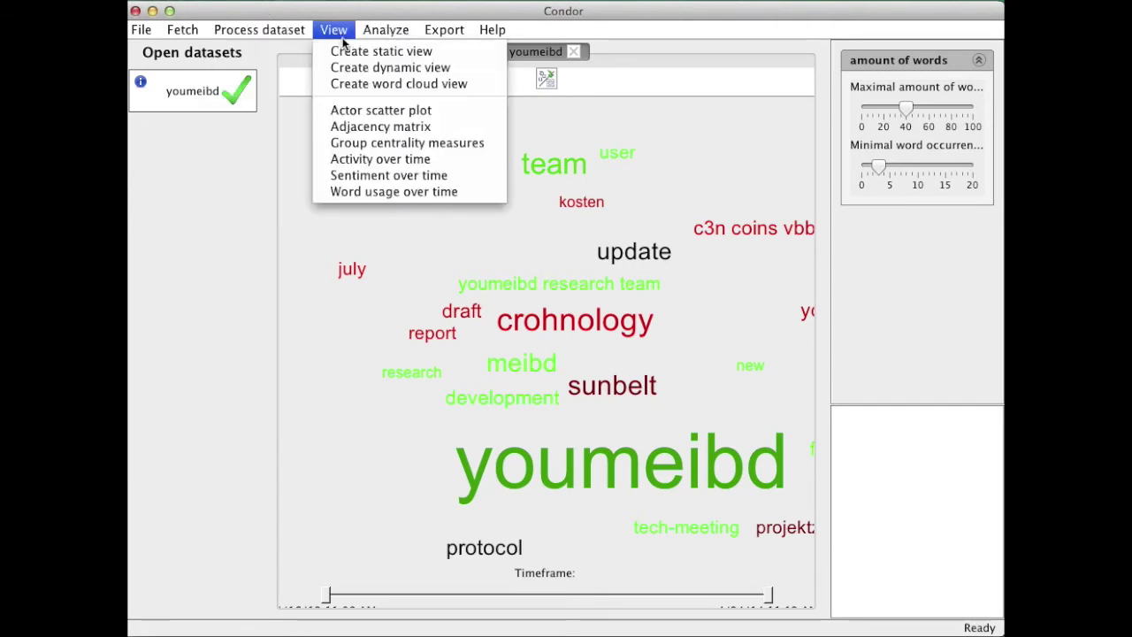
pyautogui.click(402, 176)
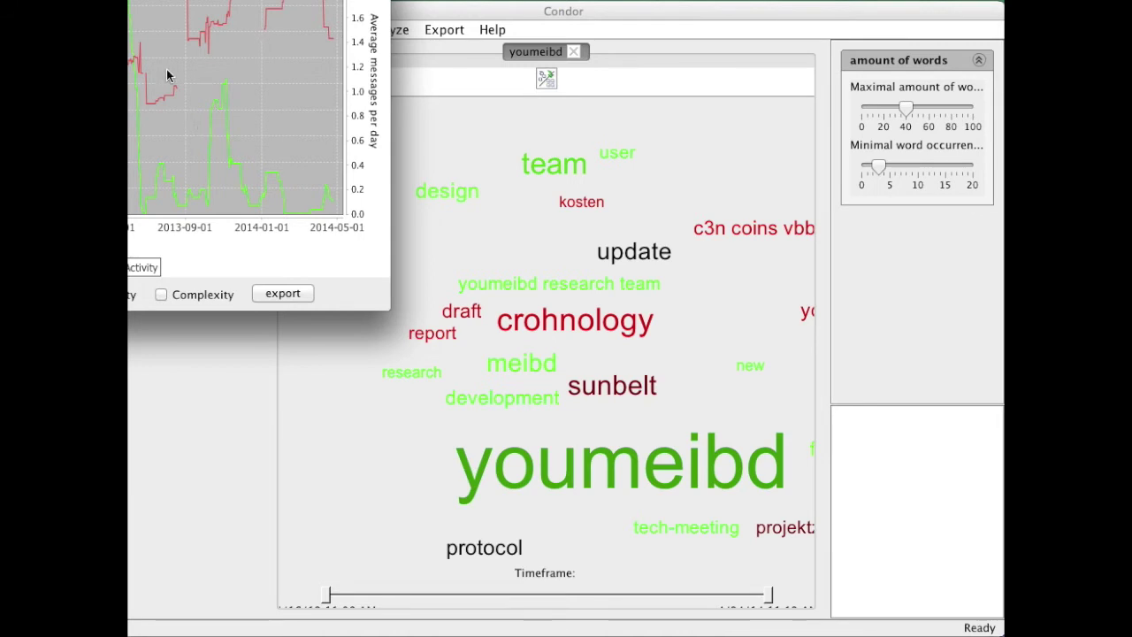
pyautogui.moveTo(117, 0); pyautogui.dragTo(569, 25)
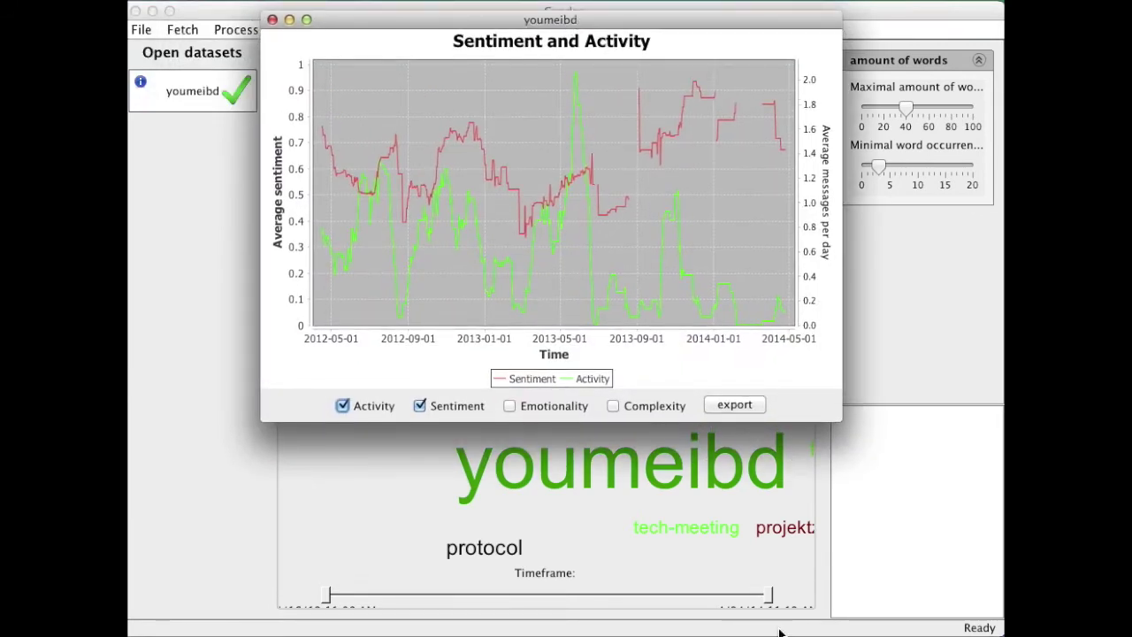
pyautogui.click(511, 409)
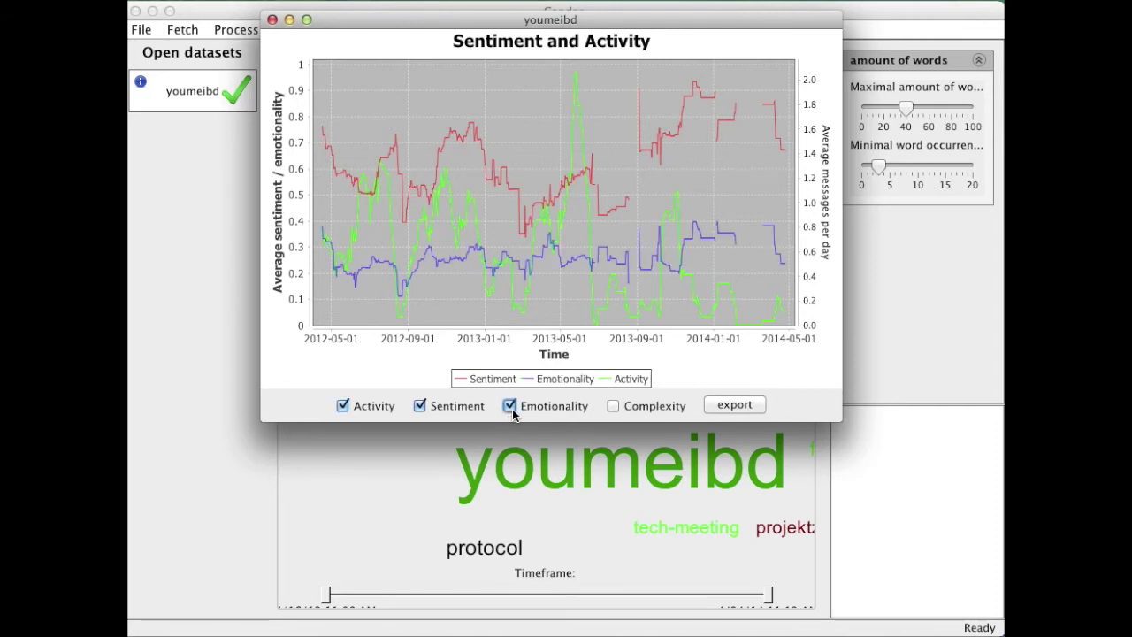
pyautogui.click(613, 406)
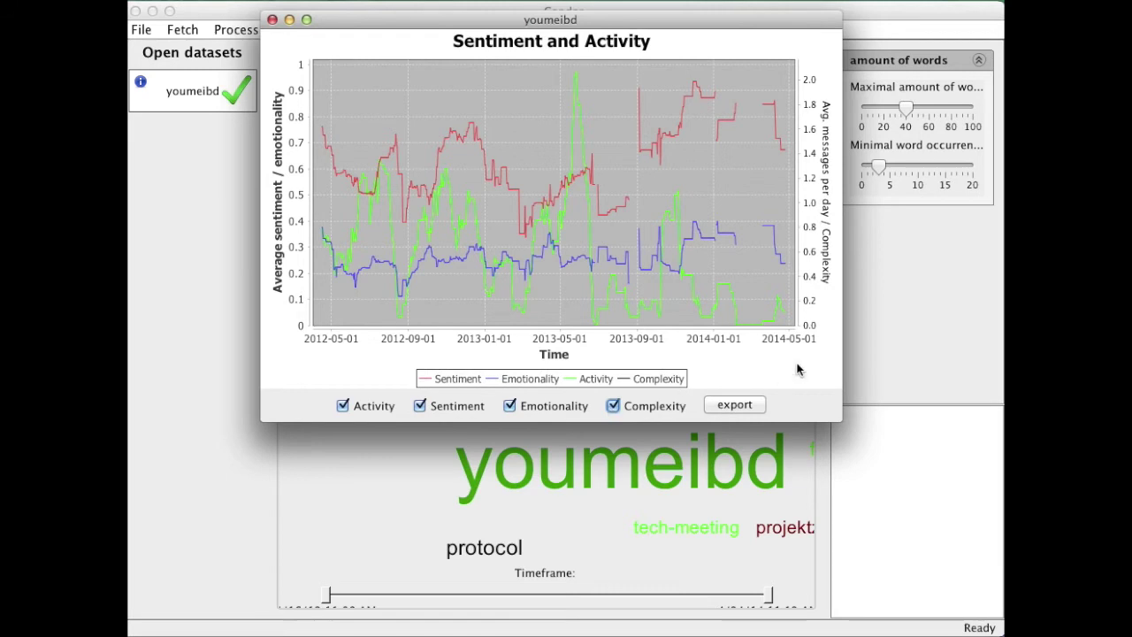
pyautogui.click(272, 20)
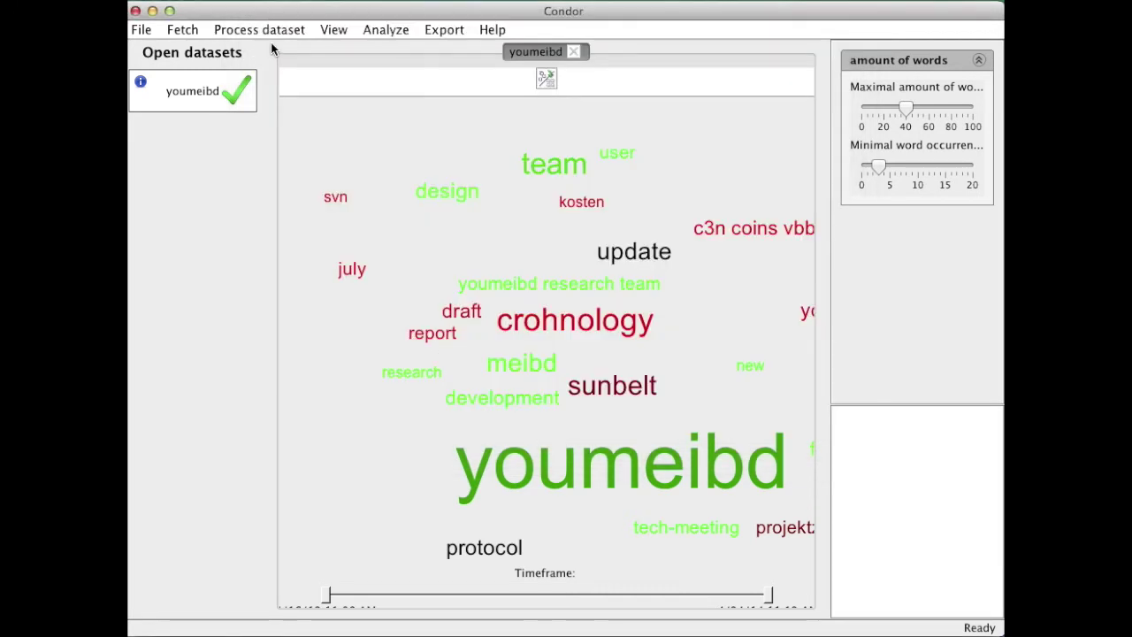
# - Close the word cloud and run Contribution index annotations on youmeibd
pyautogui.click(572, 51)
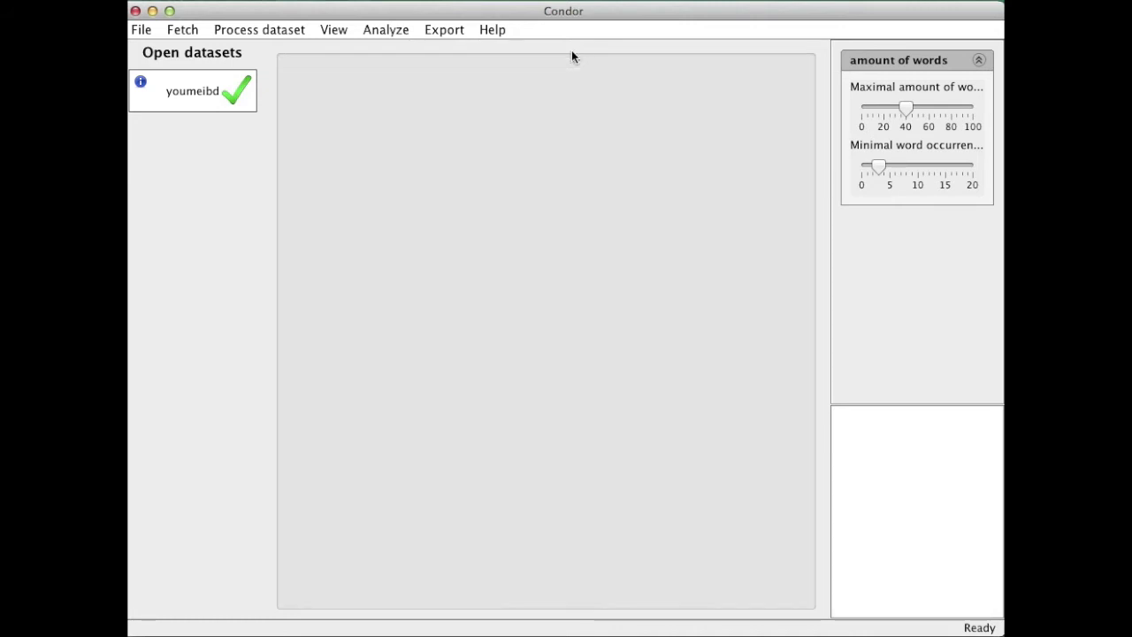
pyautogui.click(252, 32)
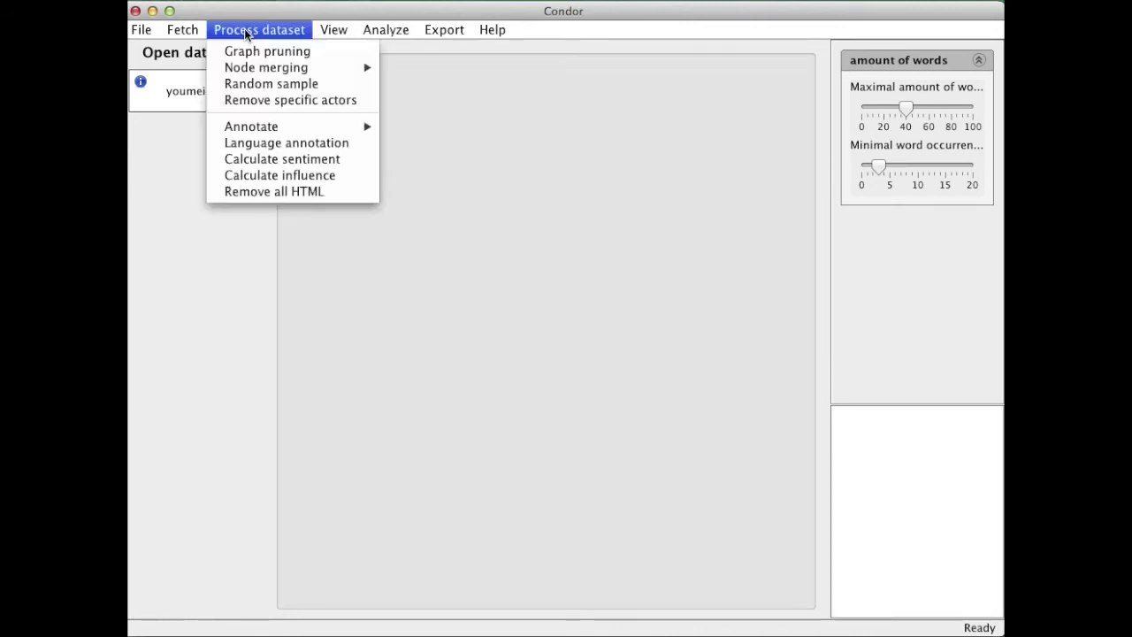
pyautogui.moveTo(292, 126)
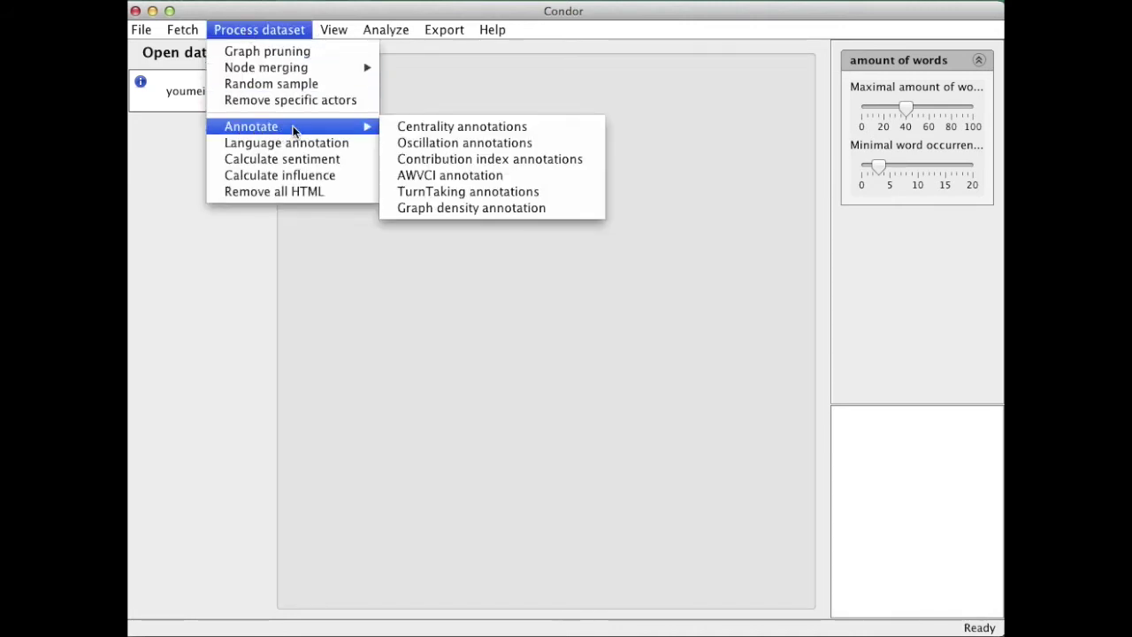
pyautogui.click(427, 166)
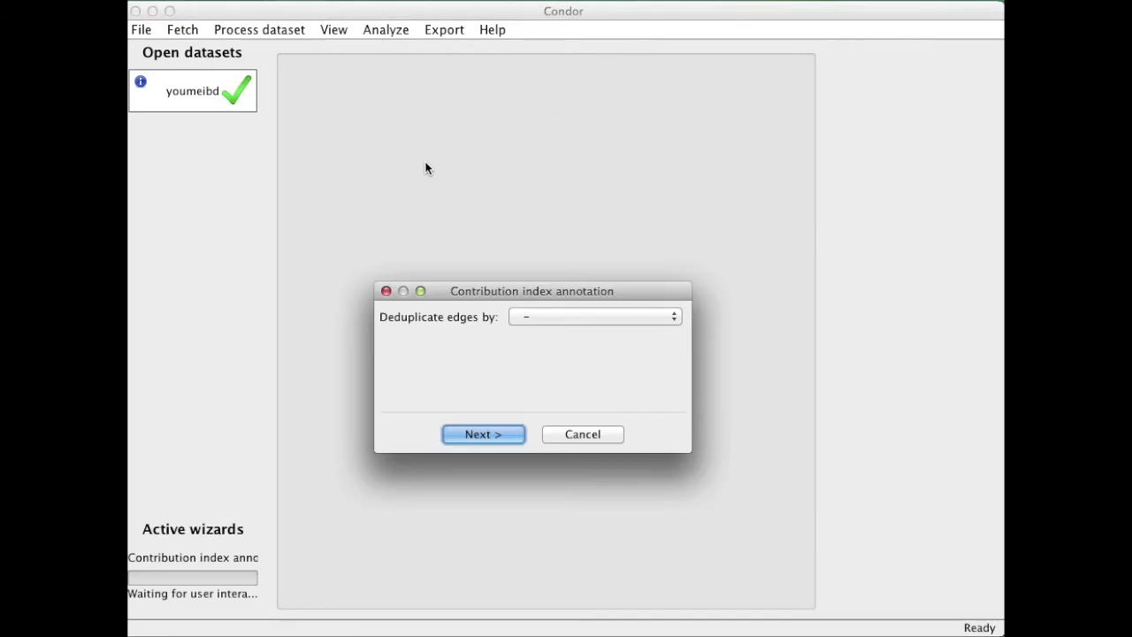
pyautogui.click(483, 434)
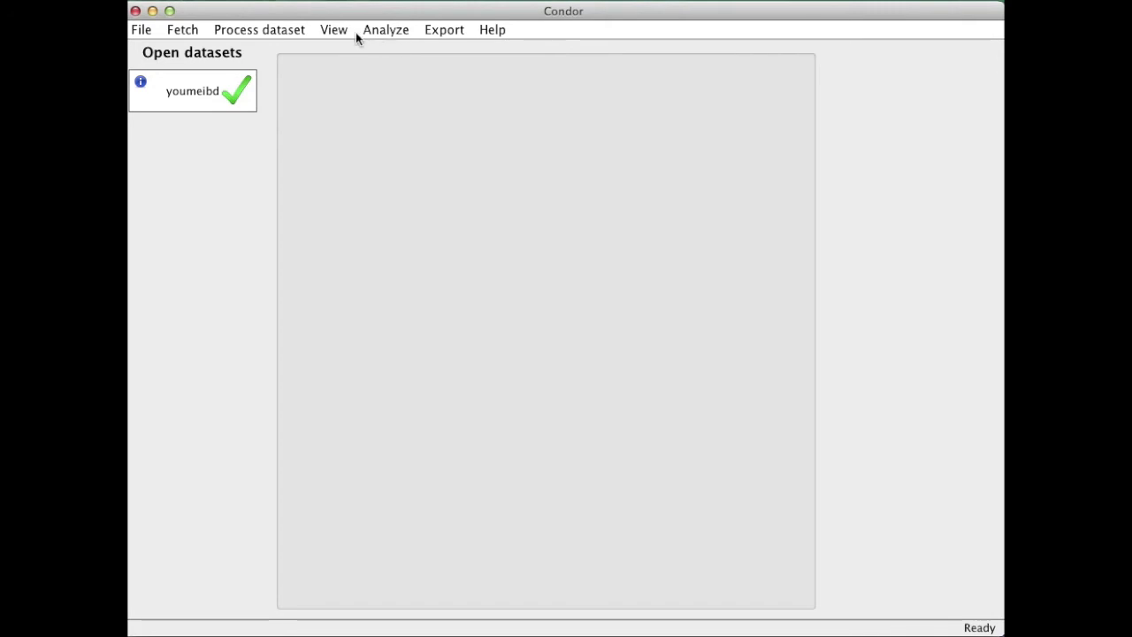
# - Open an Actor scatter plot with Messages total on x and Contribution index on y
pyautogui.click(325, 27)
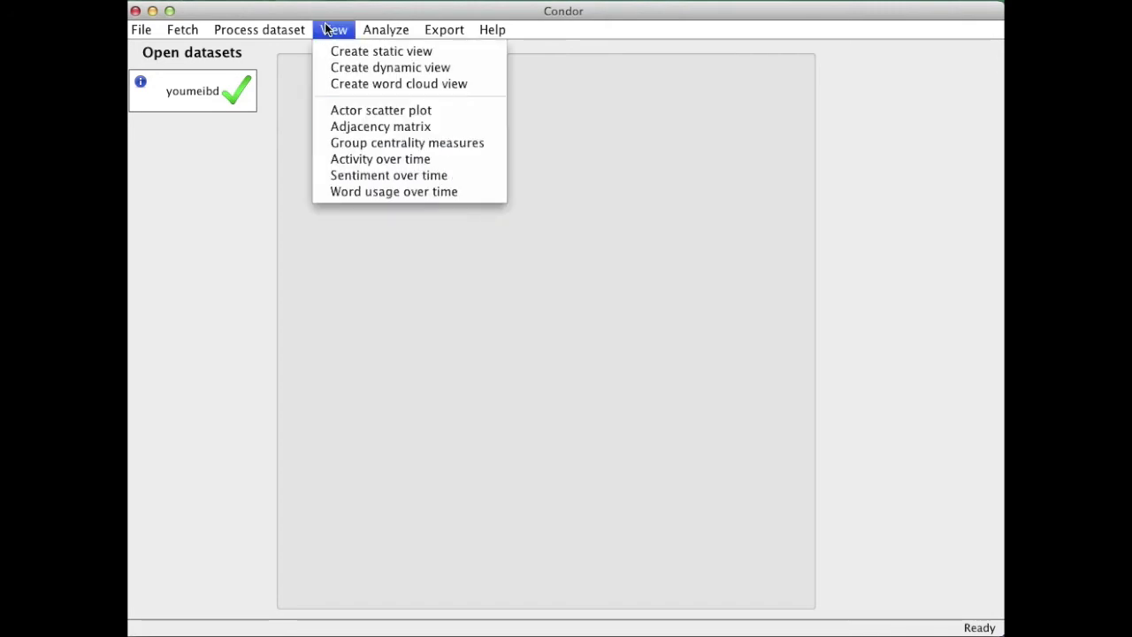
pyautogui.click(351, 110)
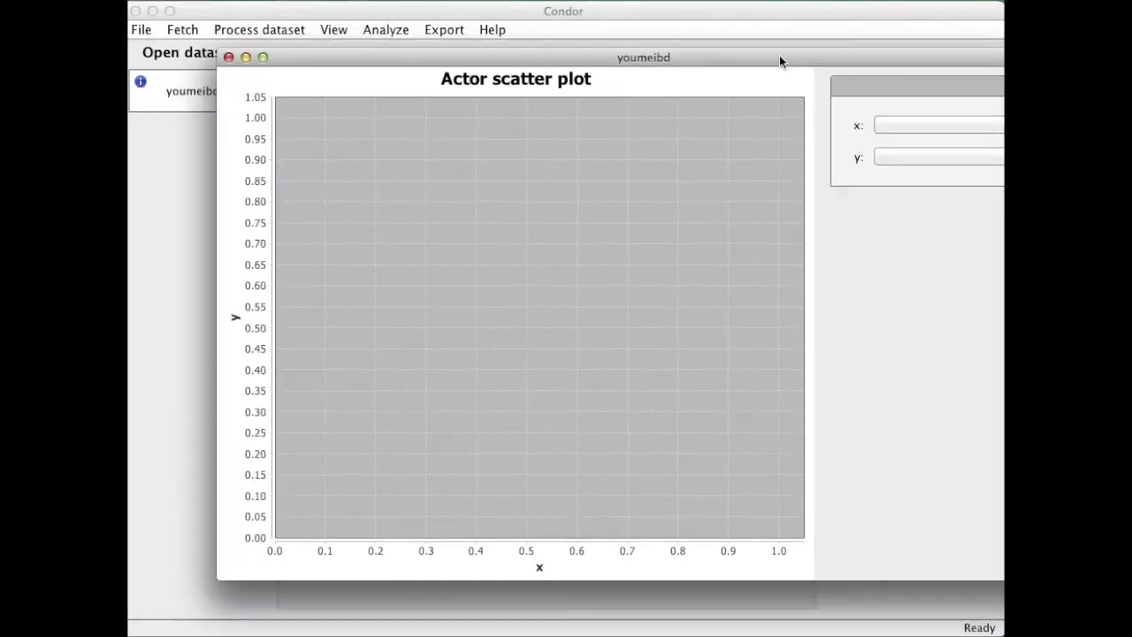
pyautogui.moveTo(779, 54); pyautogui.dragTo(744, 34)
pyautogui.click(913, 98)
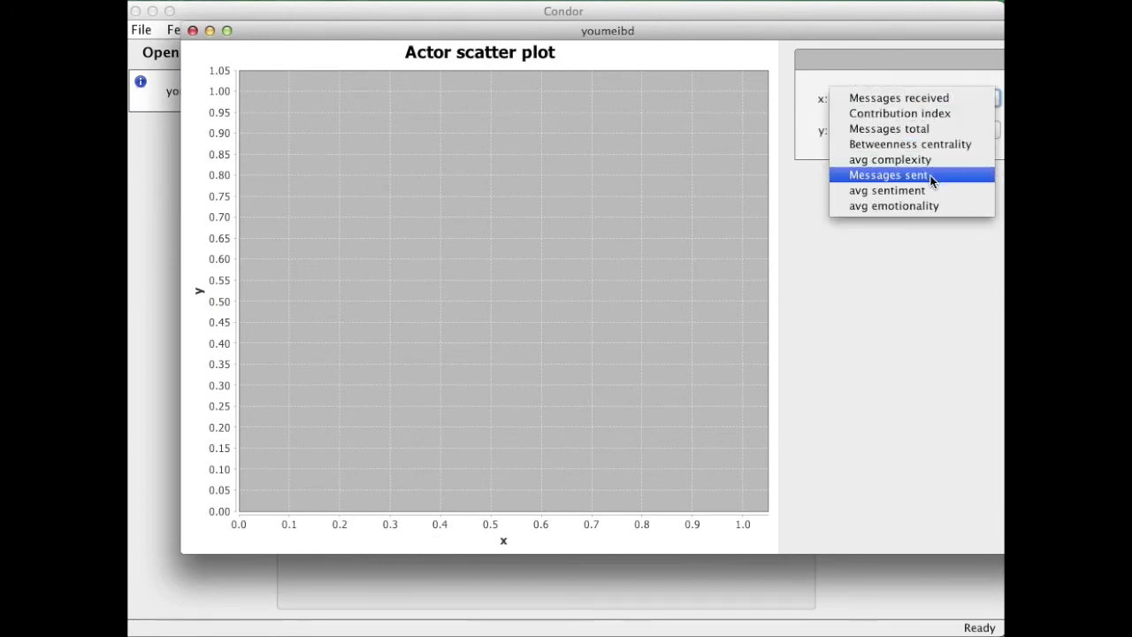
pyautogui.click(927, 129)
pyautogui.click(900, 132)
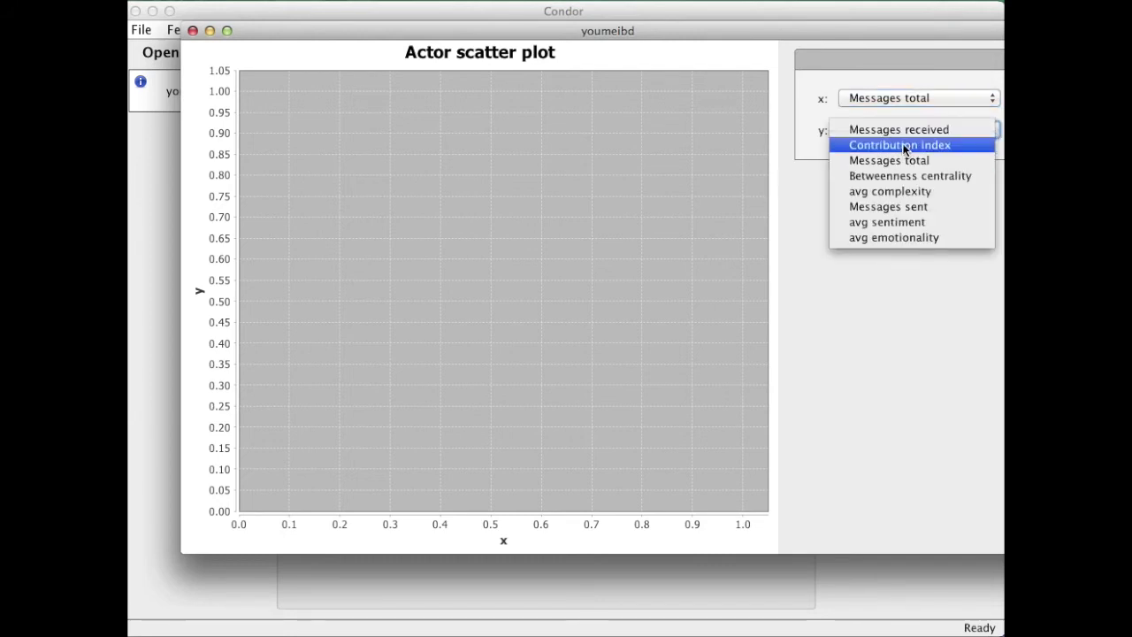
pyautogui.click(904, 148)
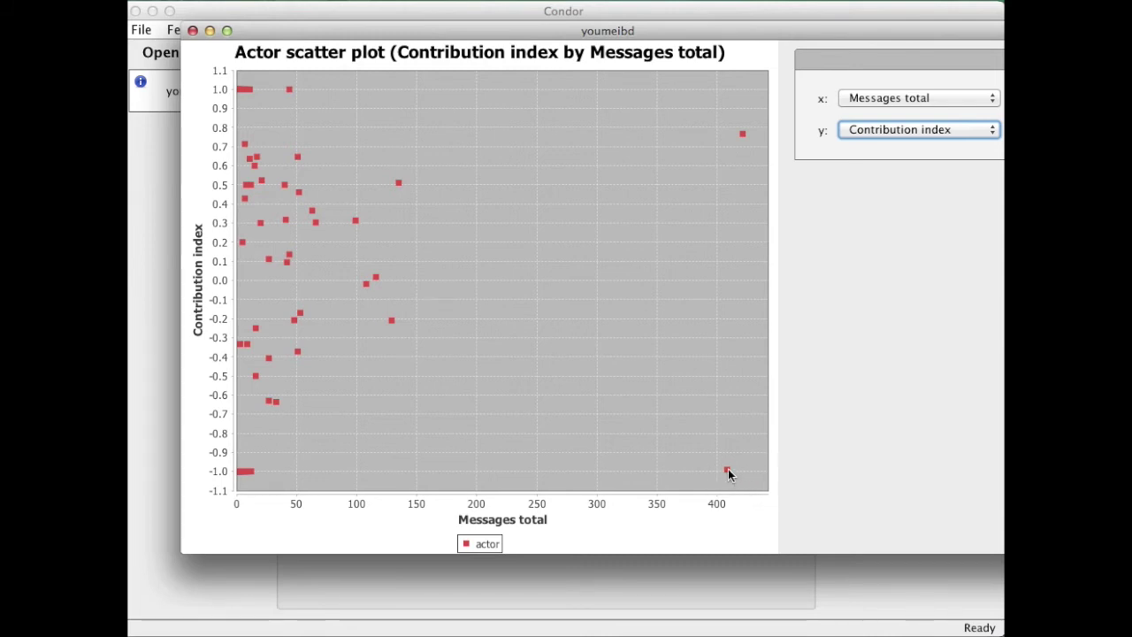
pyautogui.moveTo(729, 475)
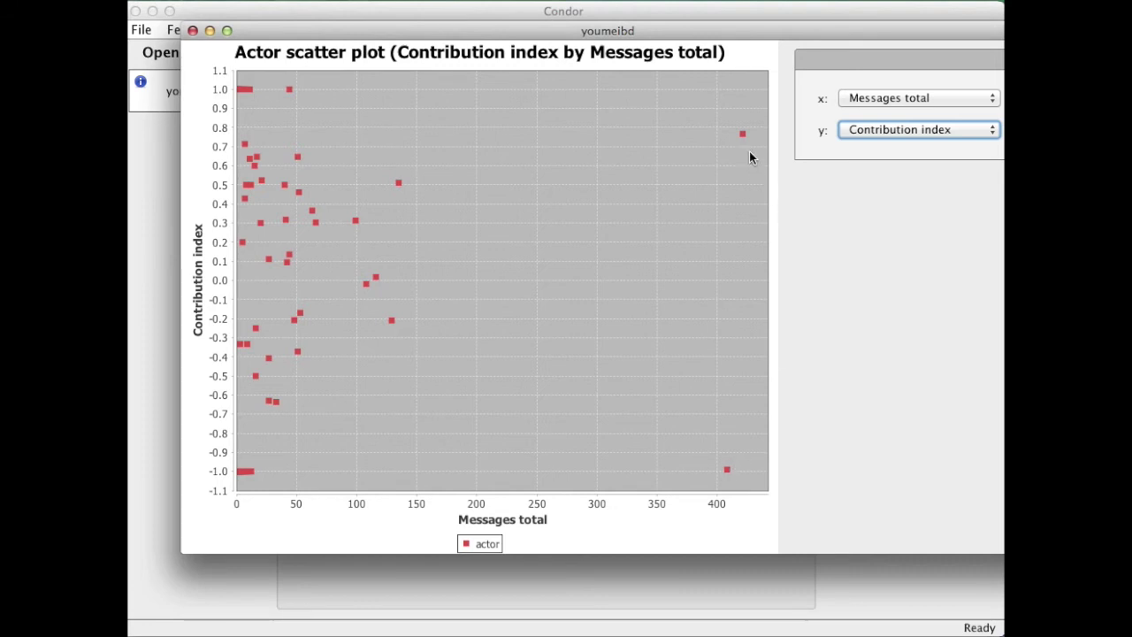
pyautogui.moveTo(745, 138)
pyautogui.click(888, 129)
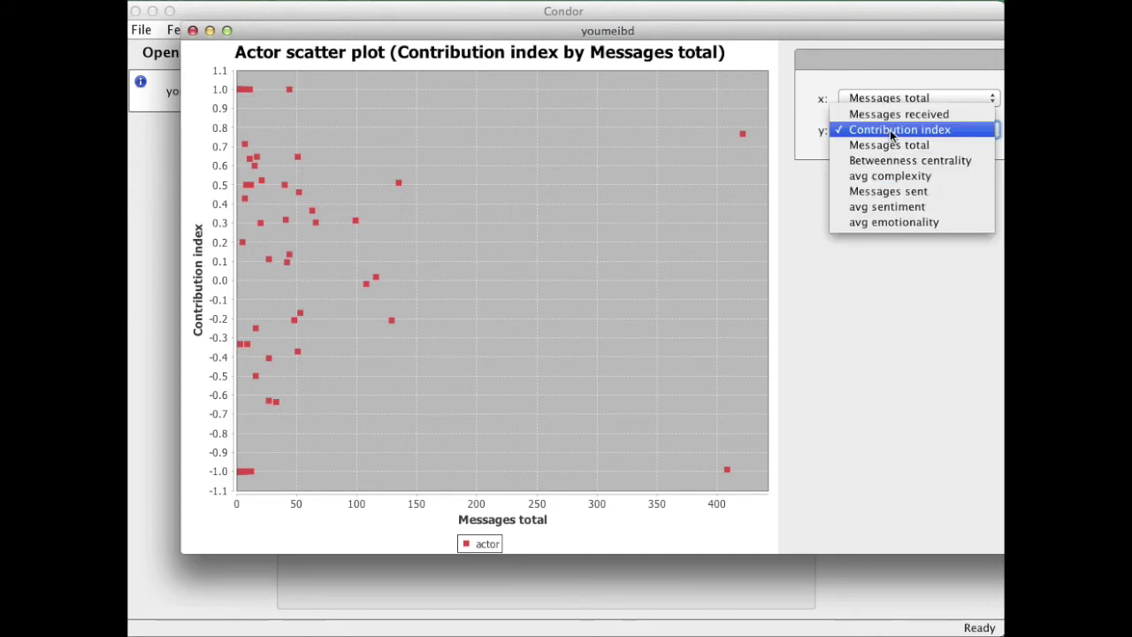
# - Switch the y axis to avg sentiment, inspect a few actors' tooltips, then close the scatter plot
pyautogui.click(900, 209)
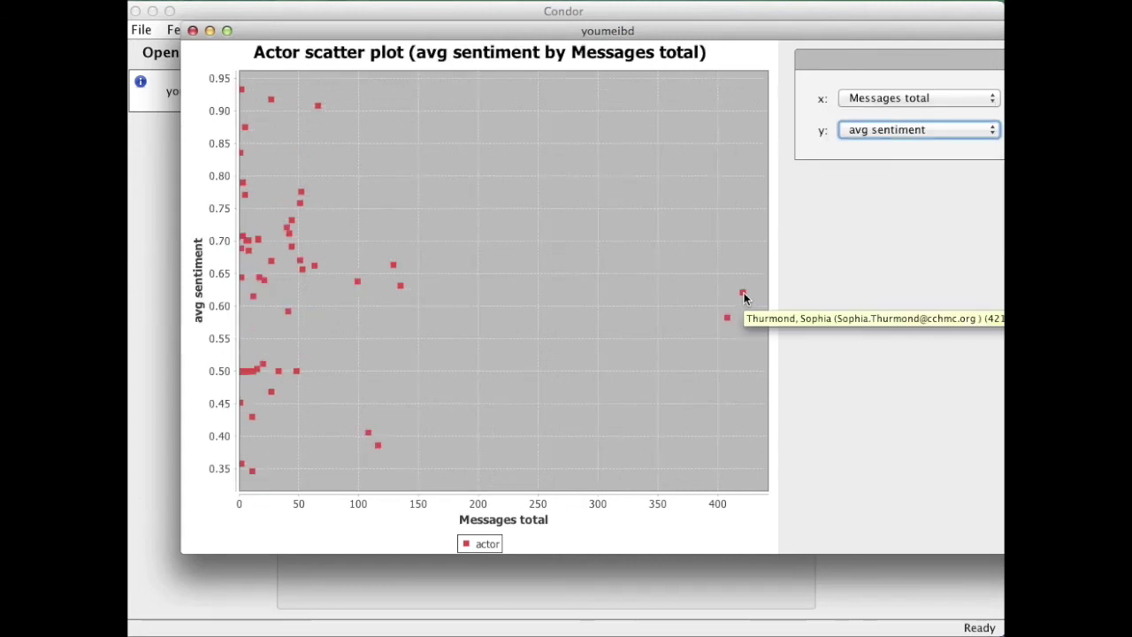
pyautogui.moveTo(727, 320)
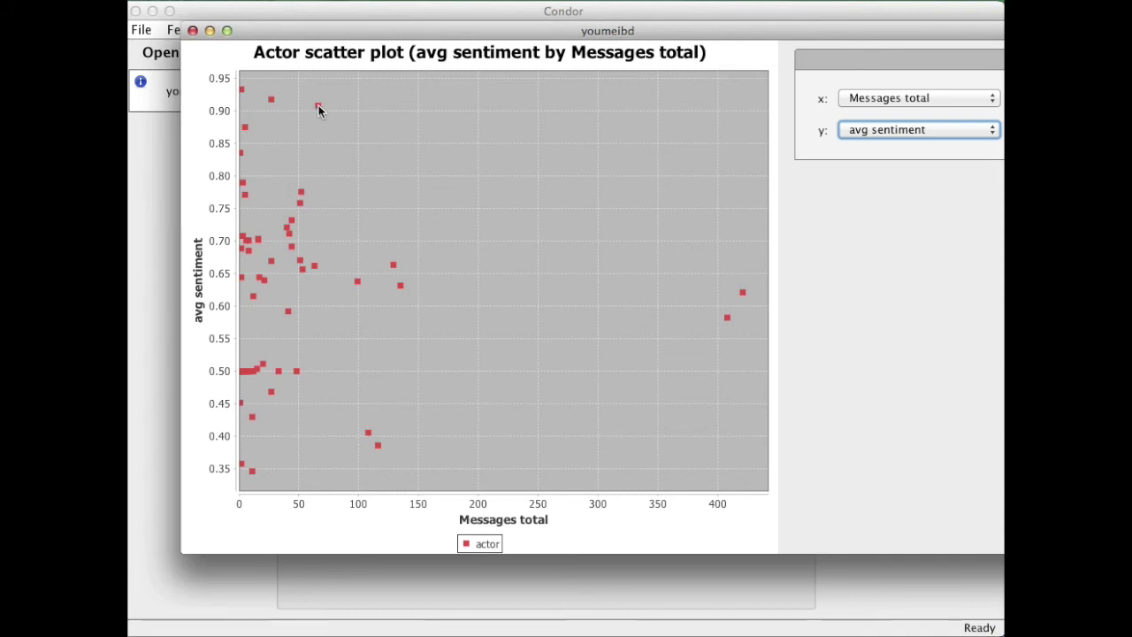
pyautogui.moveTo(319, 110)
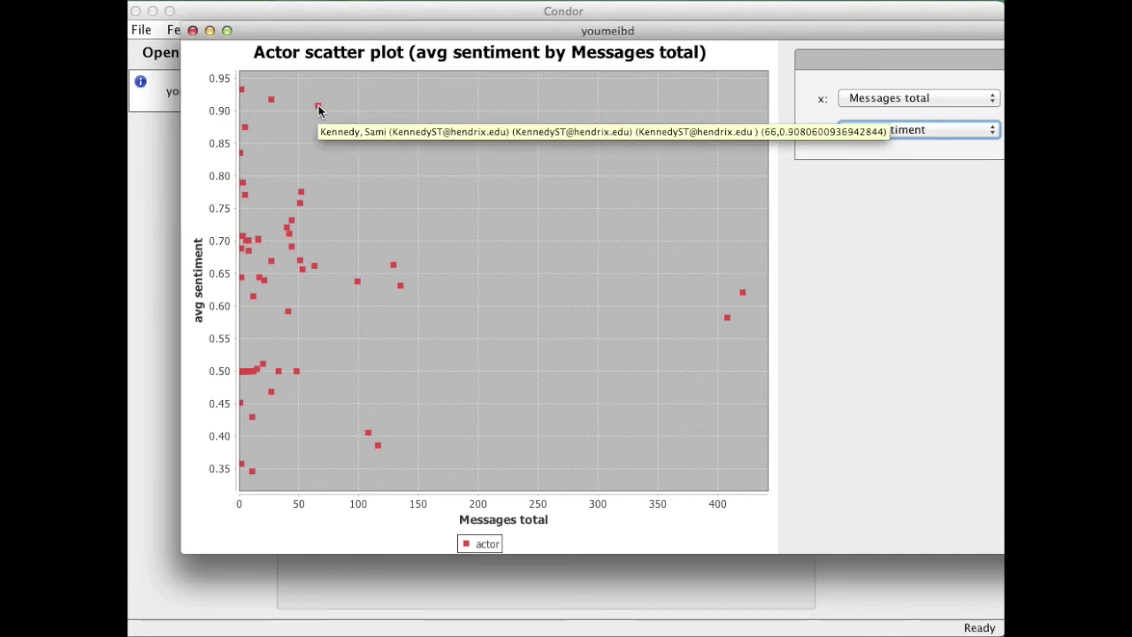
pyautogui.click(193, 32)
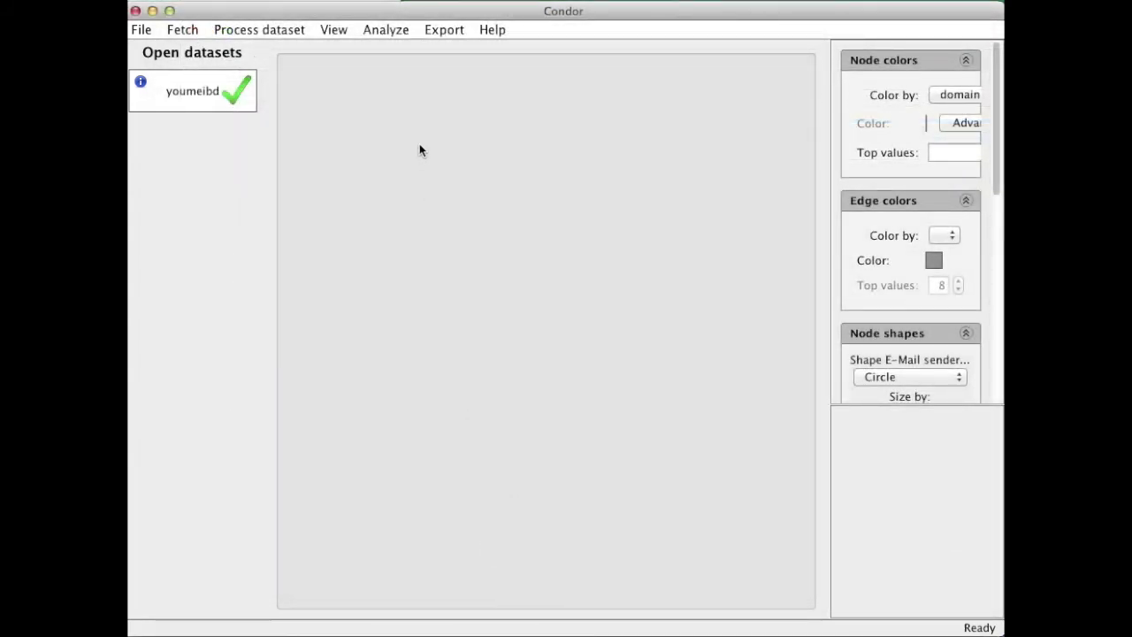
# - Create a dynamic youmeibd view with a 60-day sliding window and 'With history' off
pyautogui.click(345, 30)
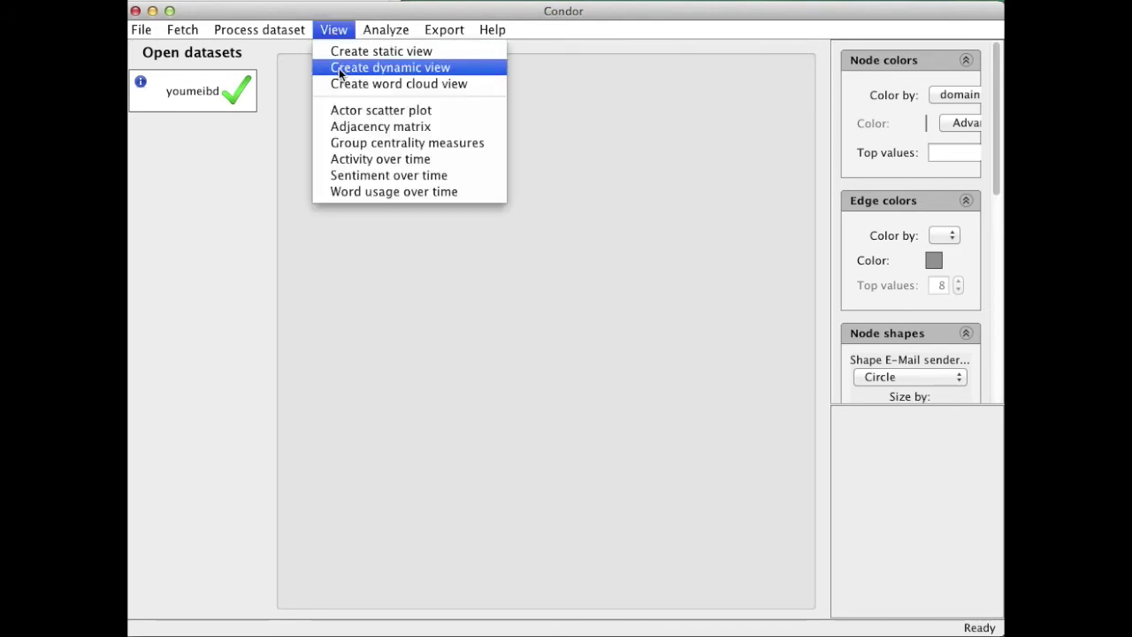
pyautogui.click(340, 71)
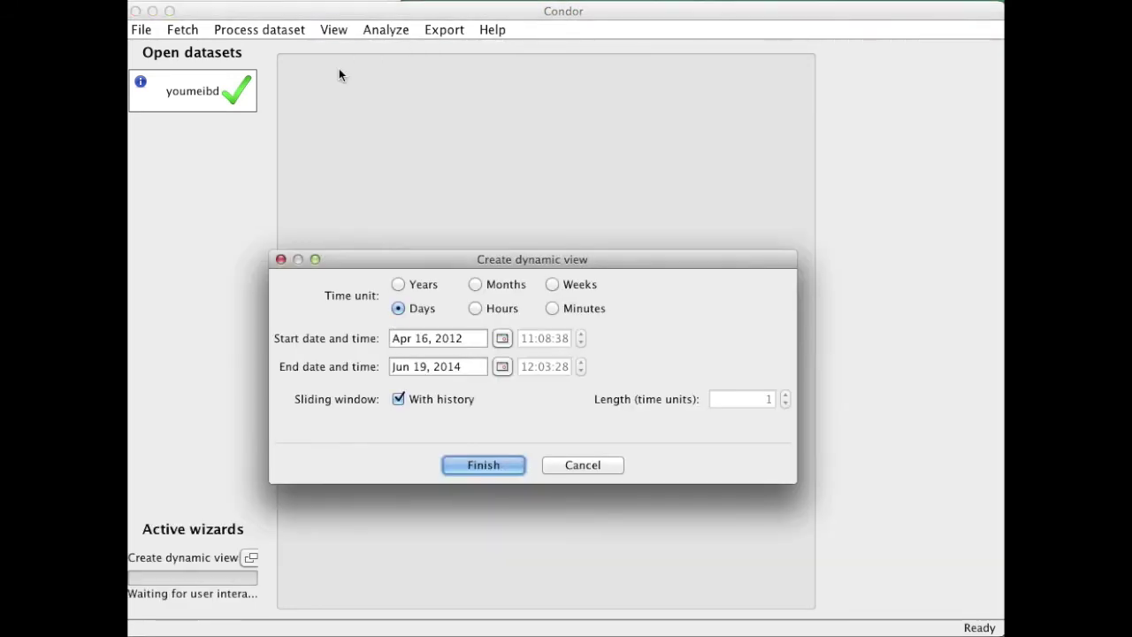
pyautogui.click(430, 400)
pyautogui.click(767, 399)
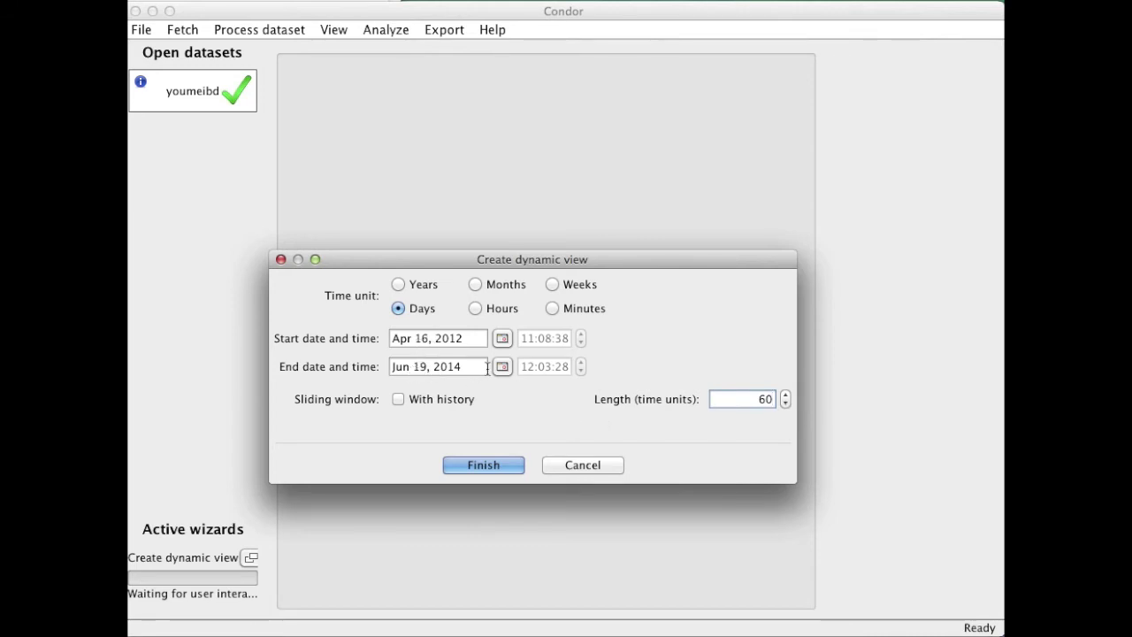
pyautogui.click(482, 465)
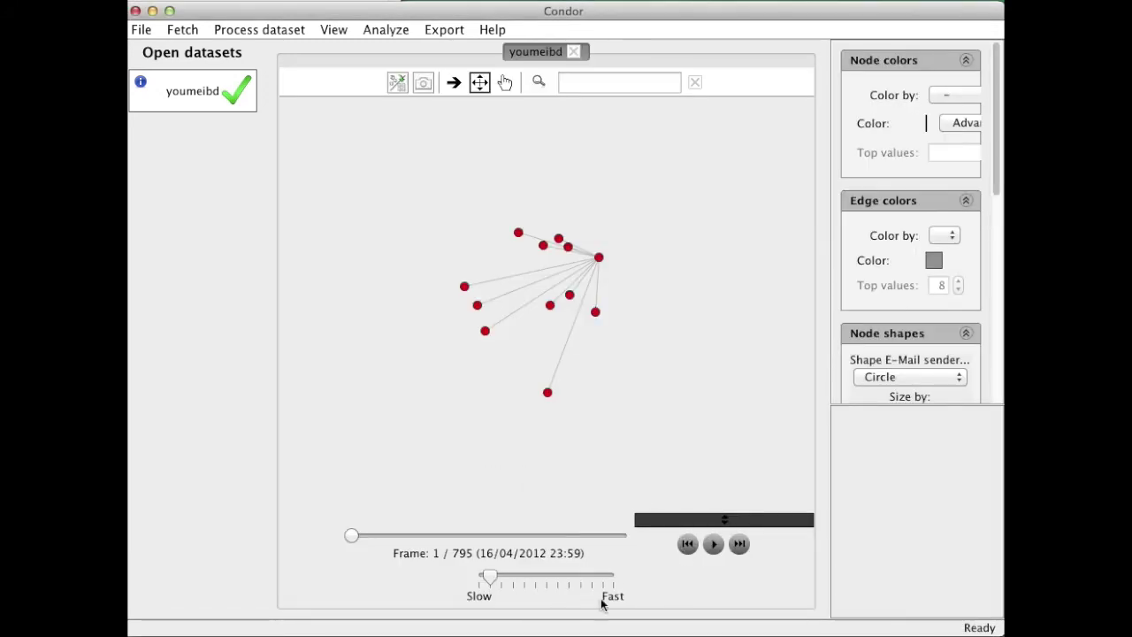
# - Play the network evolution at Fast speed, then pause it partway through
pyautogui.moveTo(493, 577); pyautogui.dragTo(614, 578)
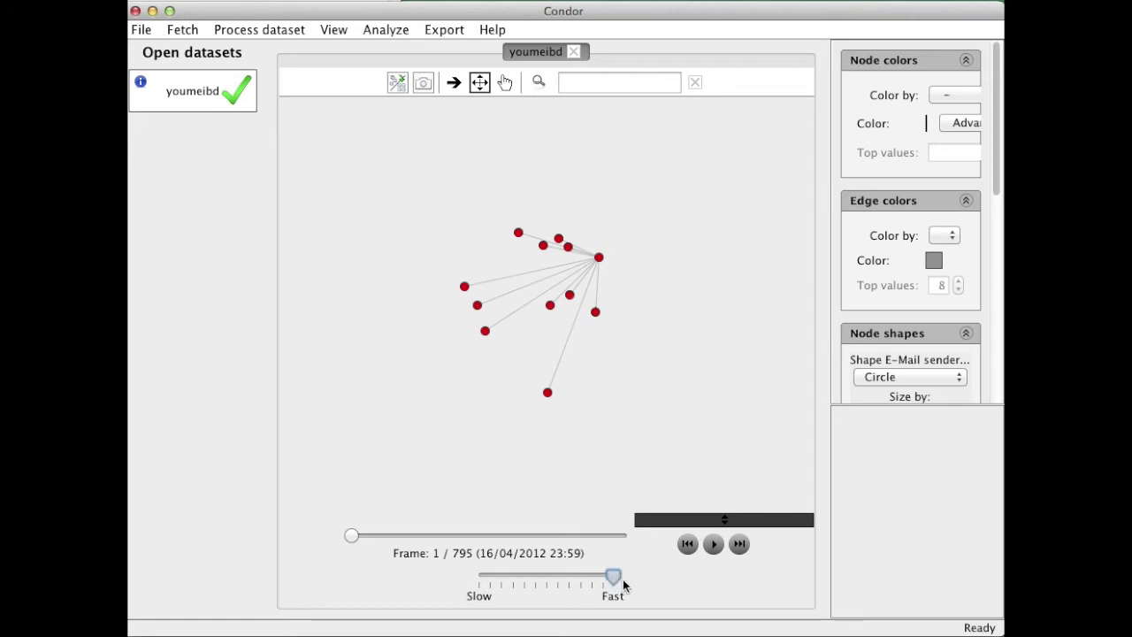
pyautogui.click(716, 546)
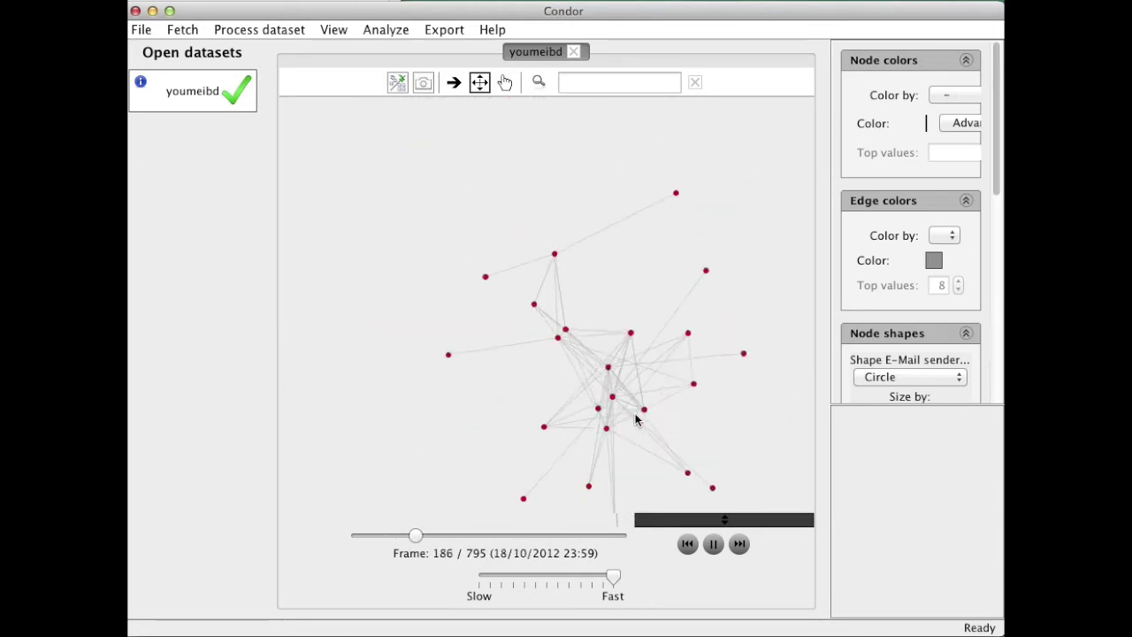
pyautogui.click(712, 546)
# - Size the nodes by Betweenness centrality under Node shapes
pyautogui.scroll(-3, 940, 283)
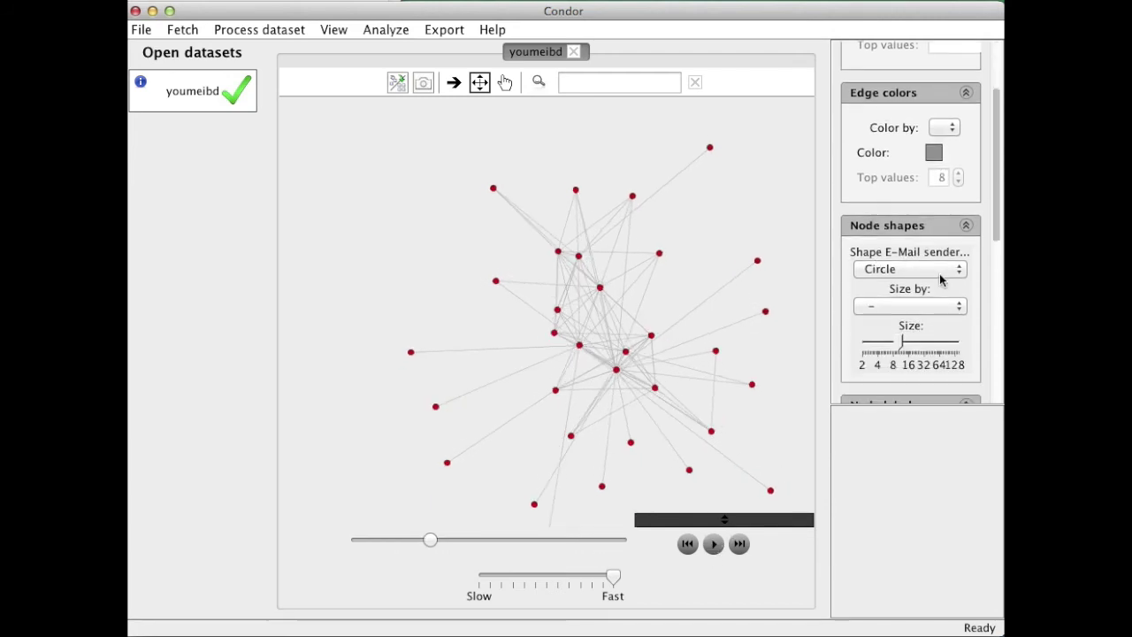
pyautogui.click(914, 313)
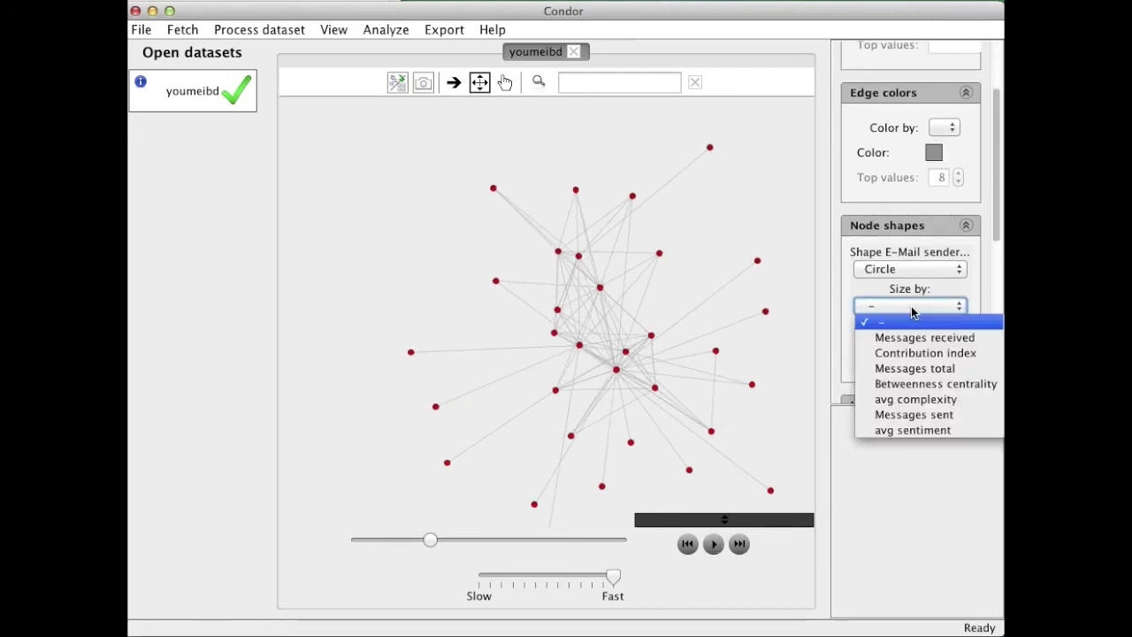
pyautogui.click(932, 387)
pyautogui.scroll(3, 930, 144)
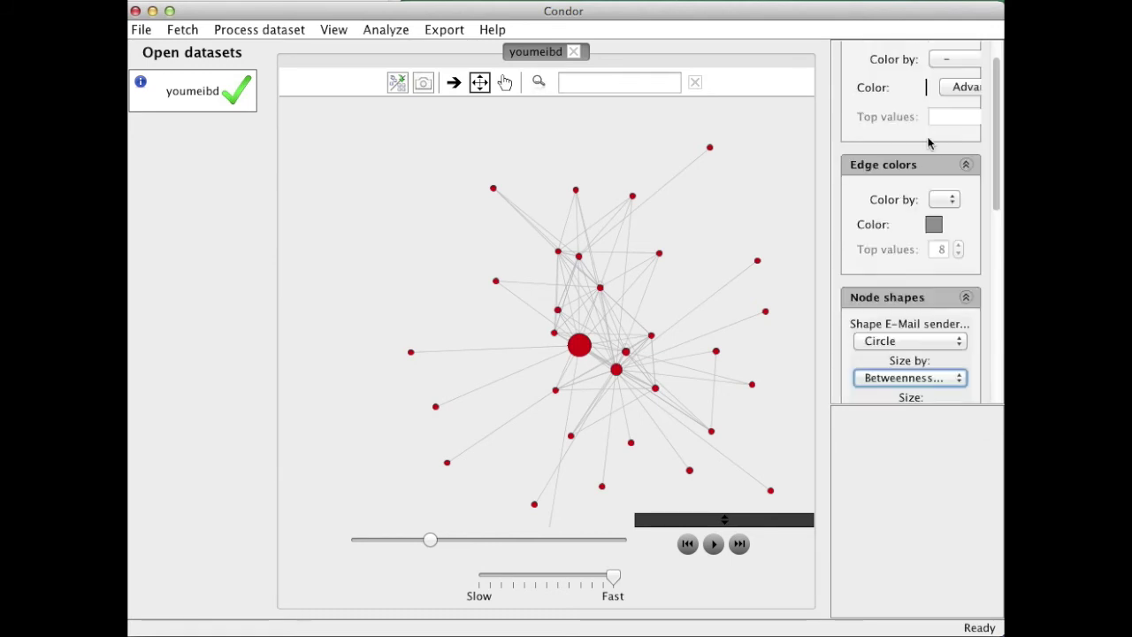
# - Colour the nodes by domain and resume playing the network animation
pyautogui.click(953, 98)
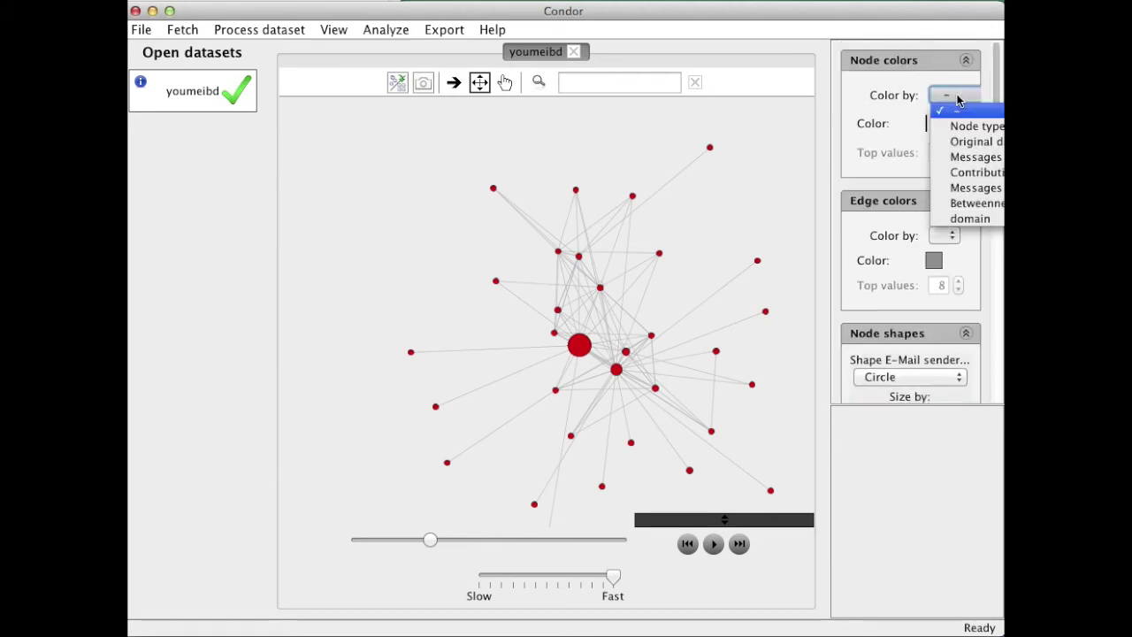
pyautogui.click(970, 218)
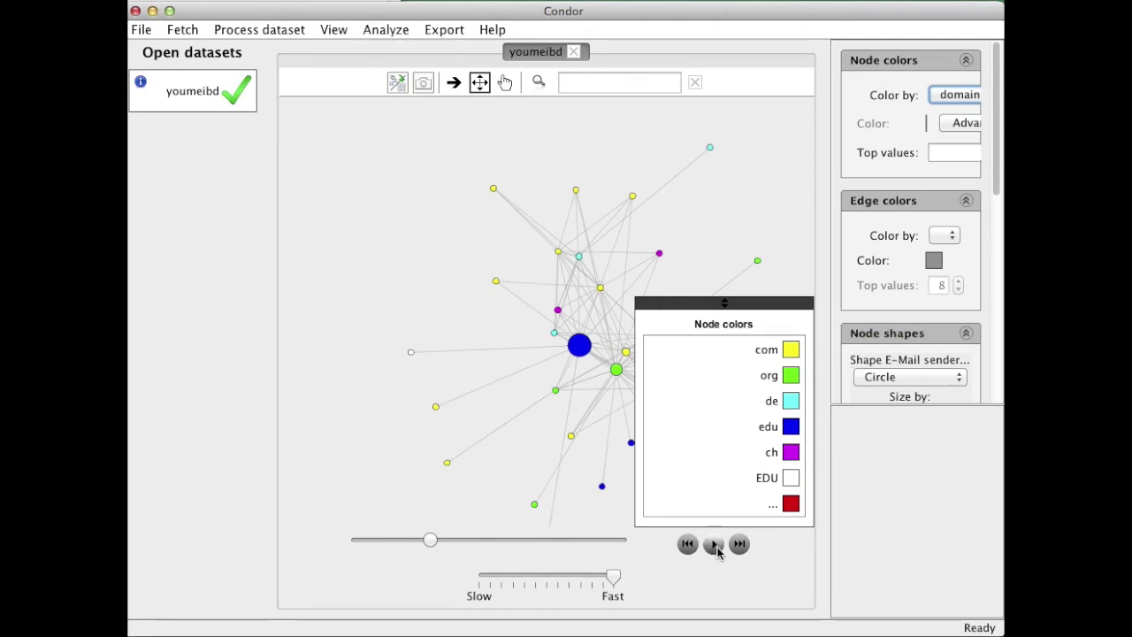
pyautogui.click(713, 545)
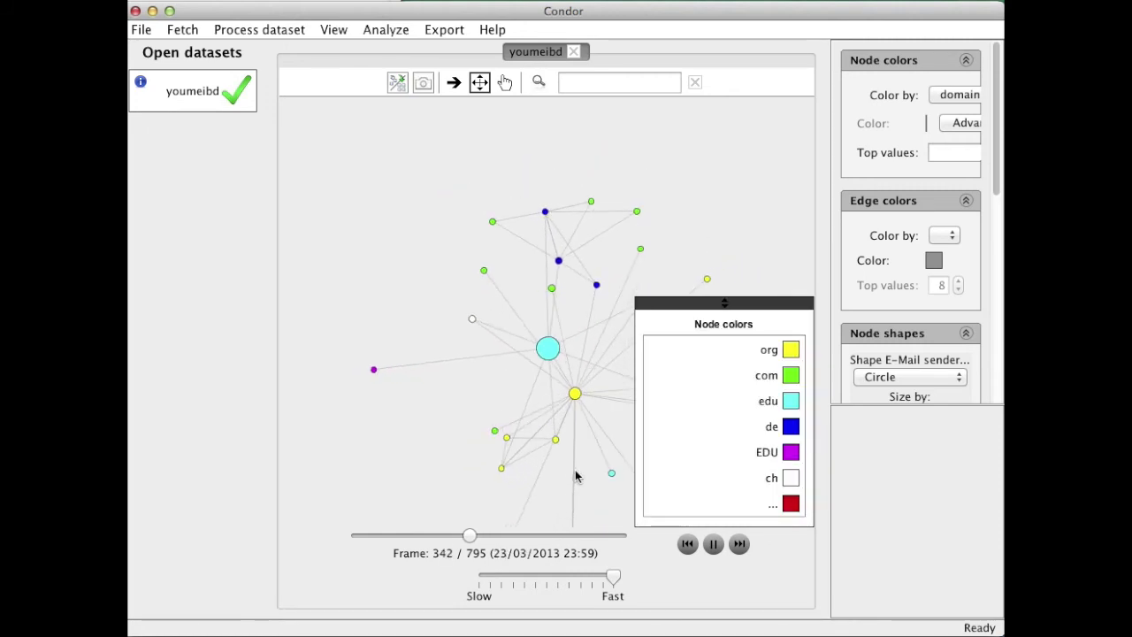
pyautogui.moveTo(535, 338)
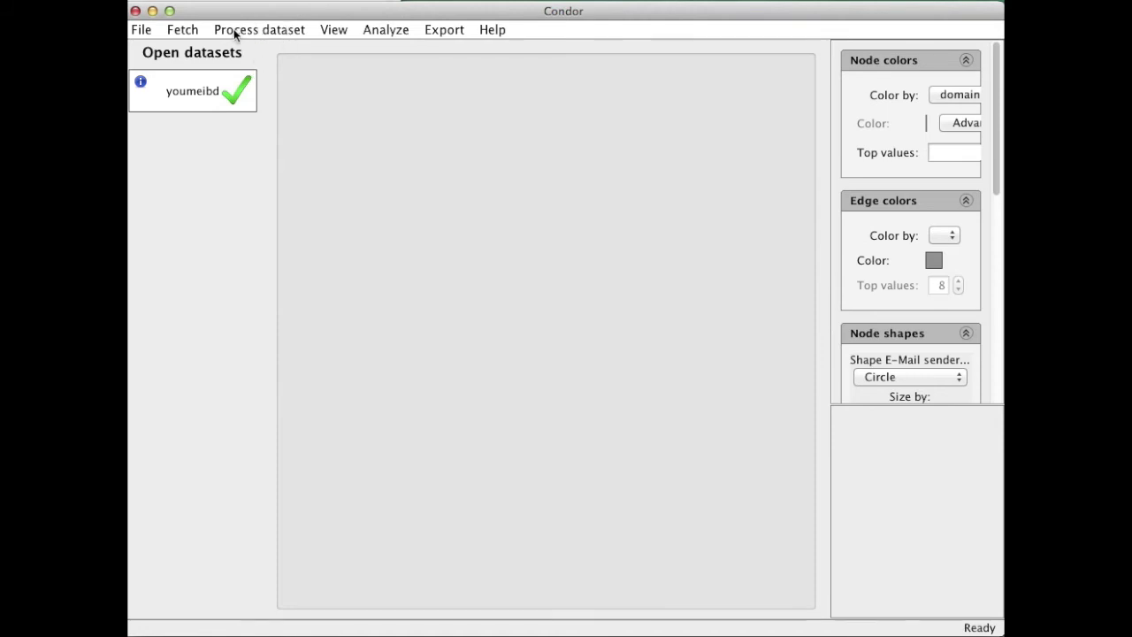
# - Create a new empty dataset named twitter_crohns via File > Dataset > New dataset
pyautogui.click(143, 30)
pyautogui.moveTo(152, 50)
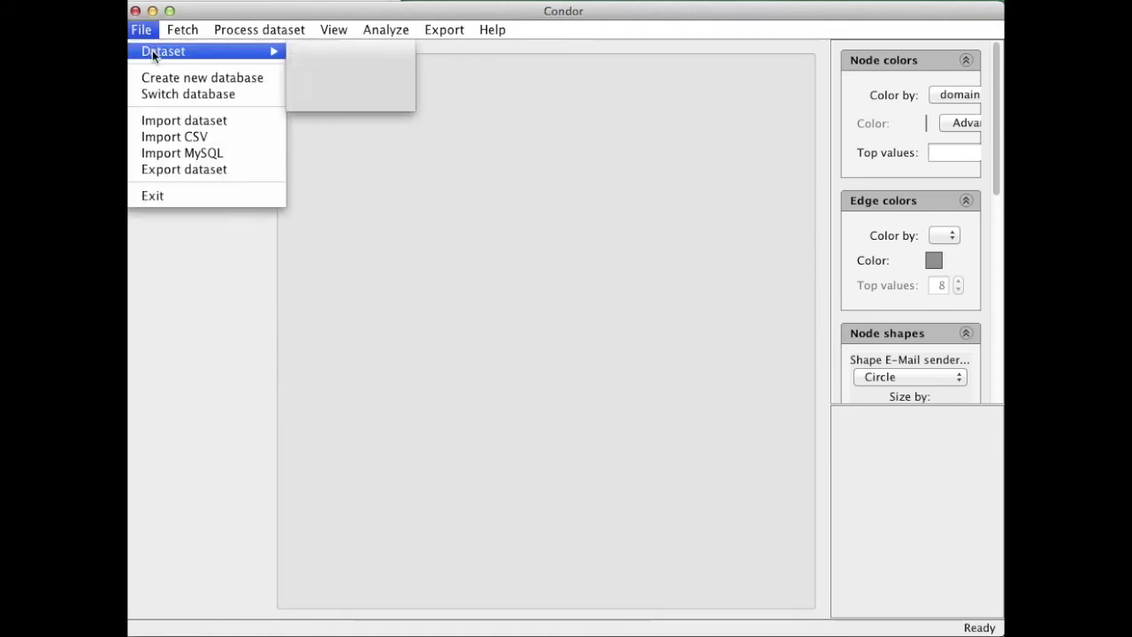
pyautogui.click(344, 55)
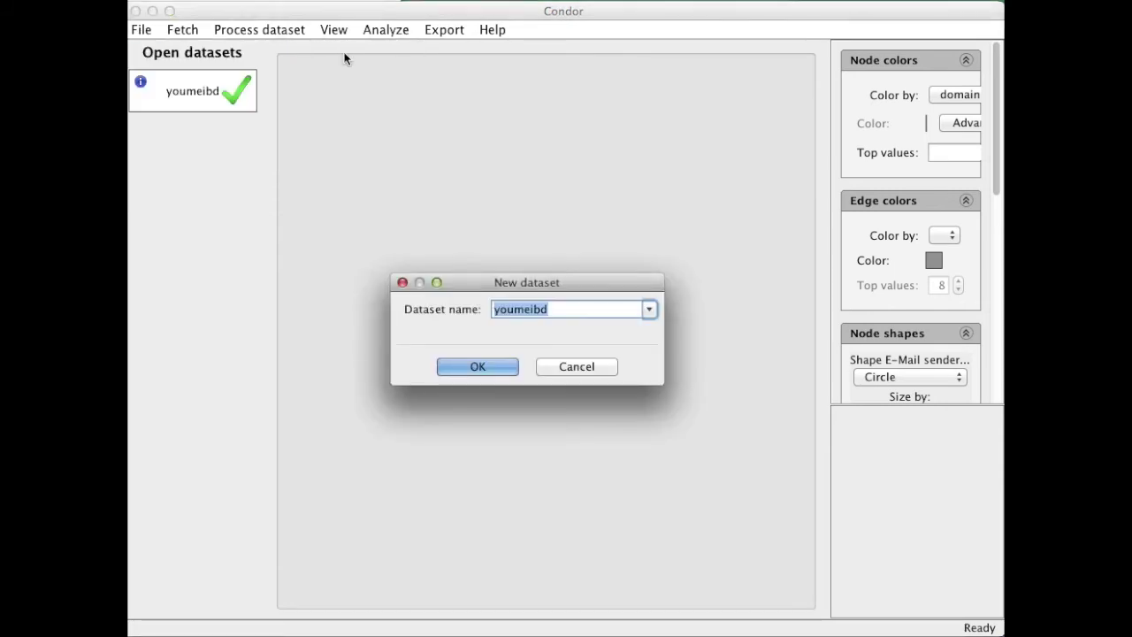
pyautogui.write('twitter_crohns')
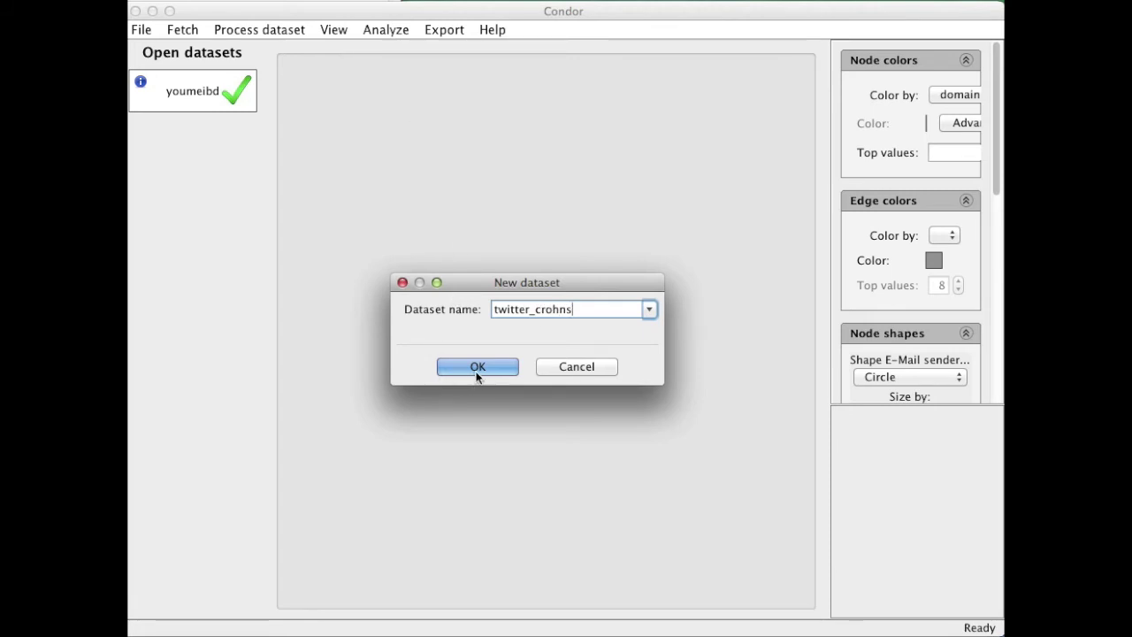
pyautogui.click(478, 368)
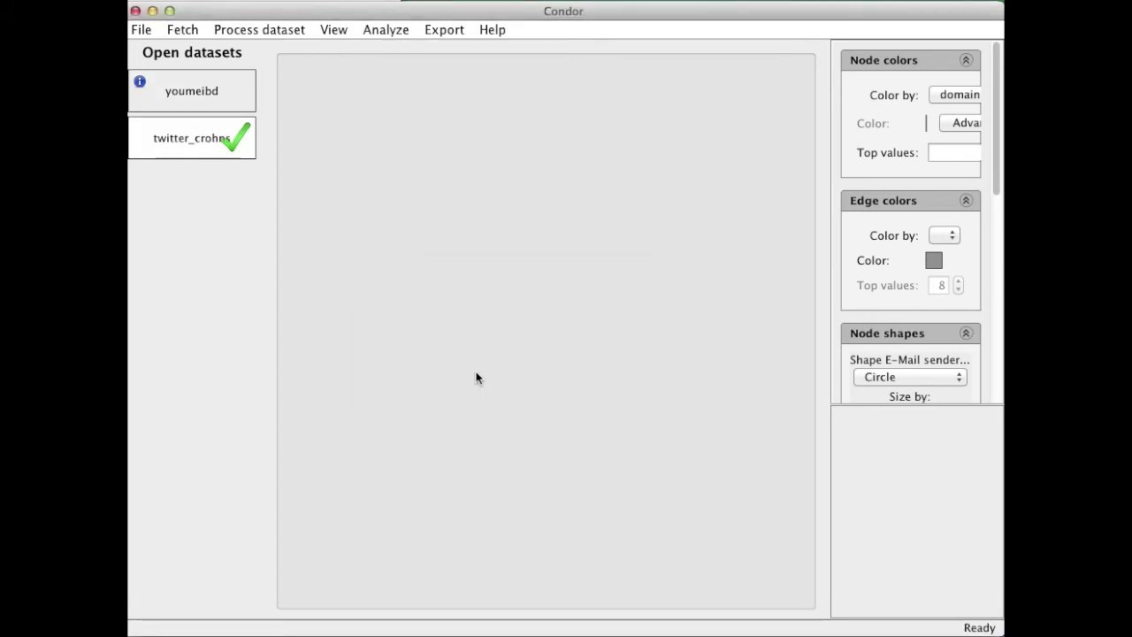
pyautogui.click(183, 31)
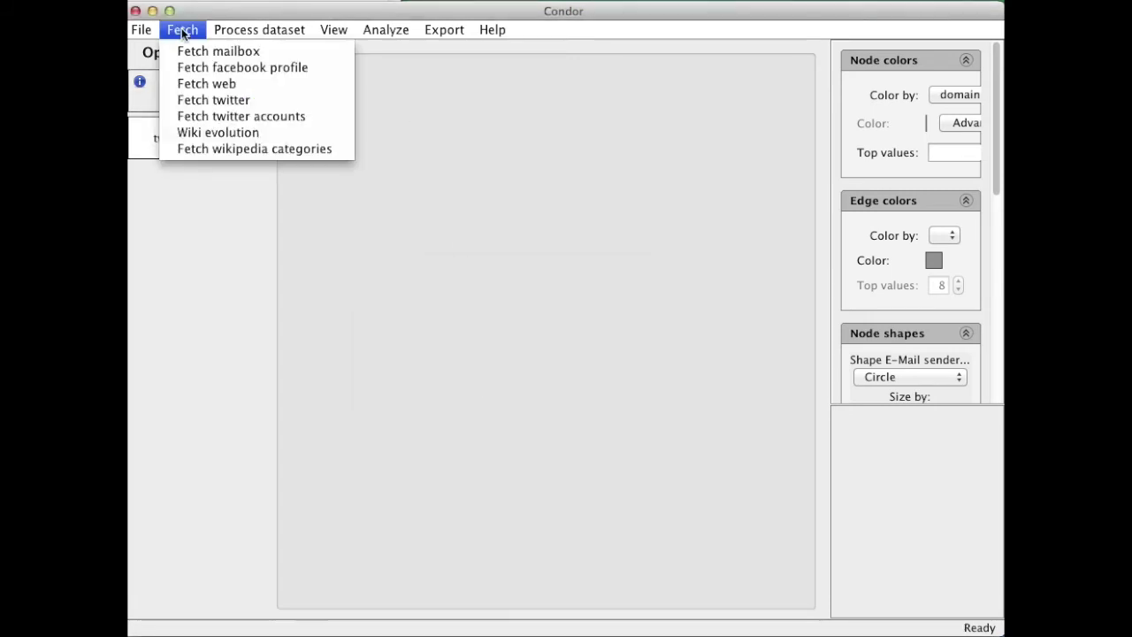
# - Set up a Twitter fetch for "crohn's" with nodes connected to the search term
pyautogui.click(207, 101)
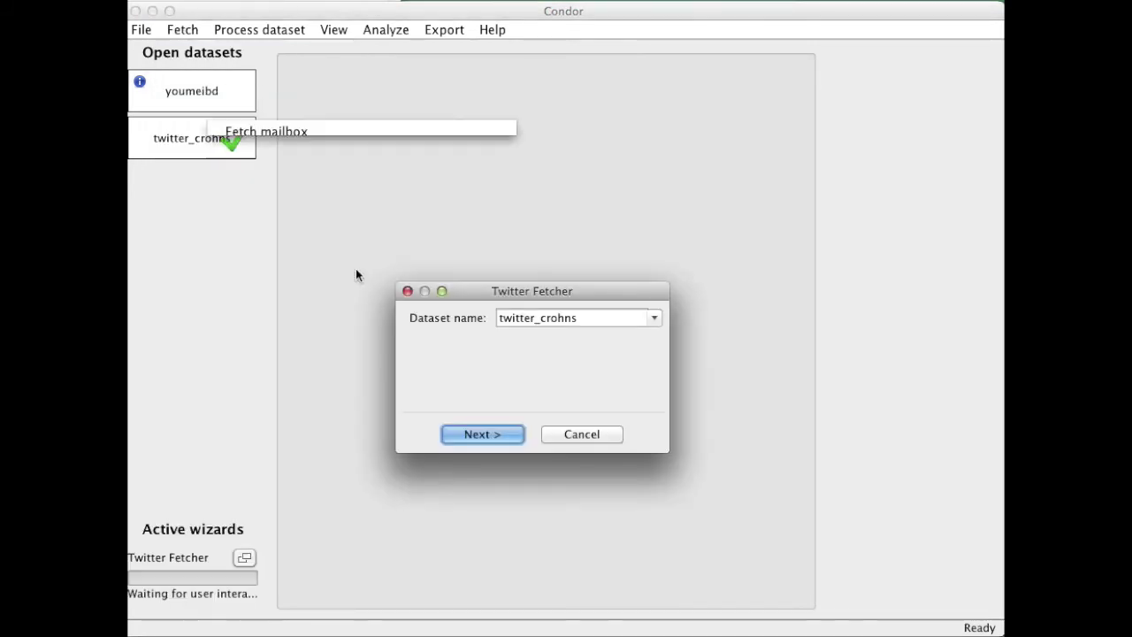
pyautogui.click(491, 440)
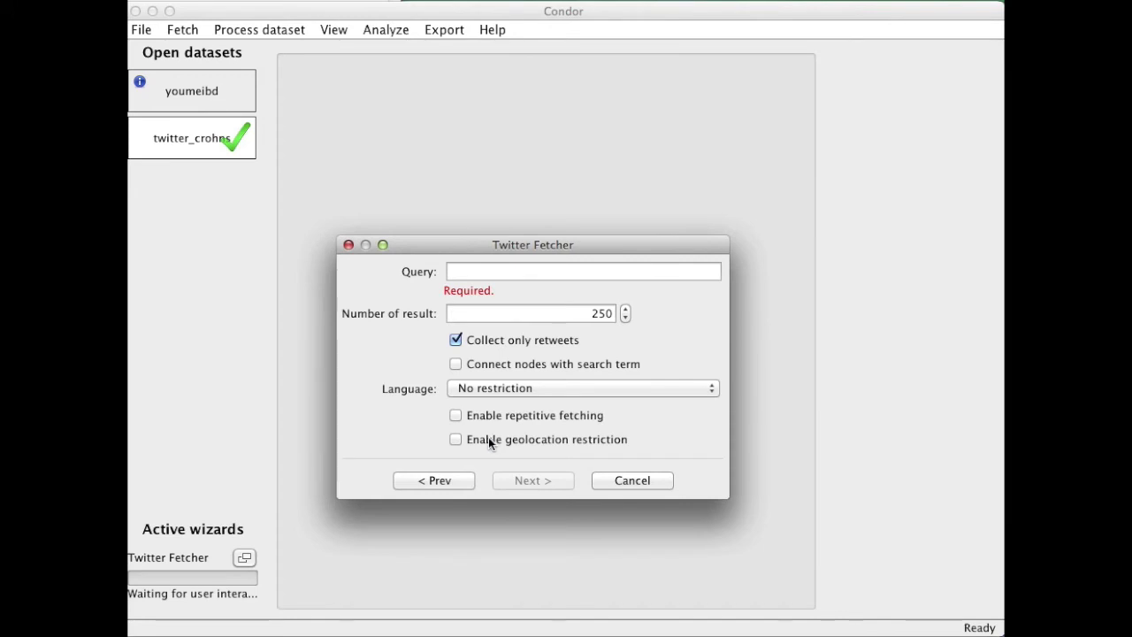
pyautogui.click(473, 273)
pyautogui.write('cro')
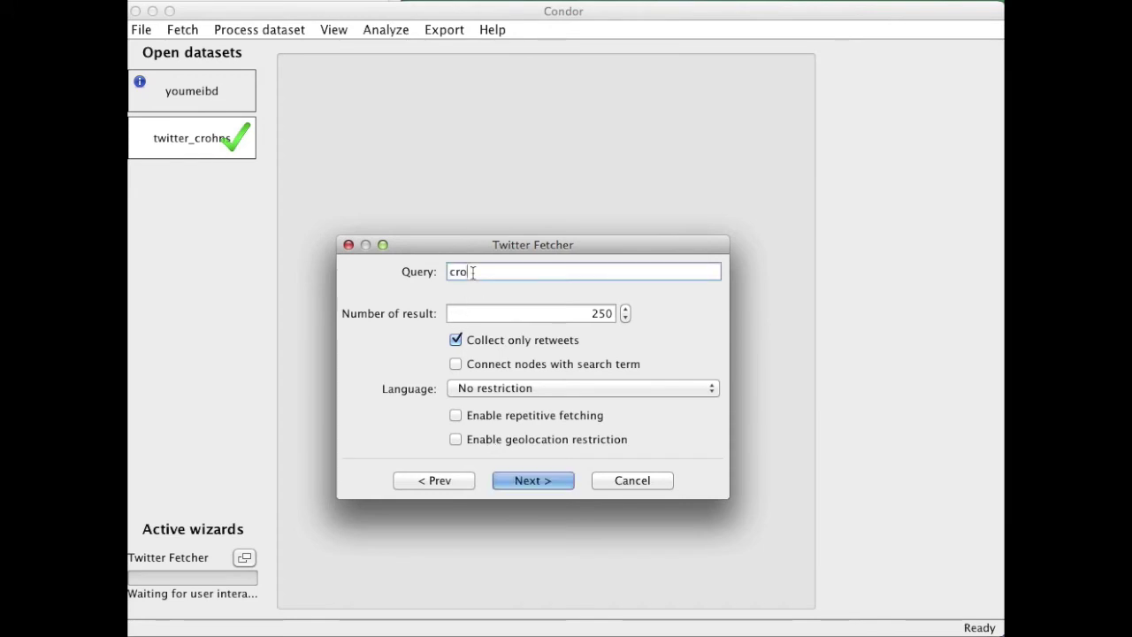
pyautogui.write("hn's")
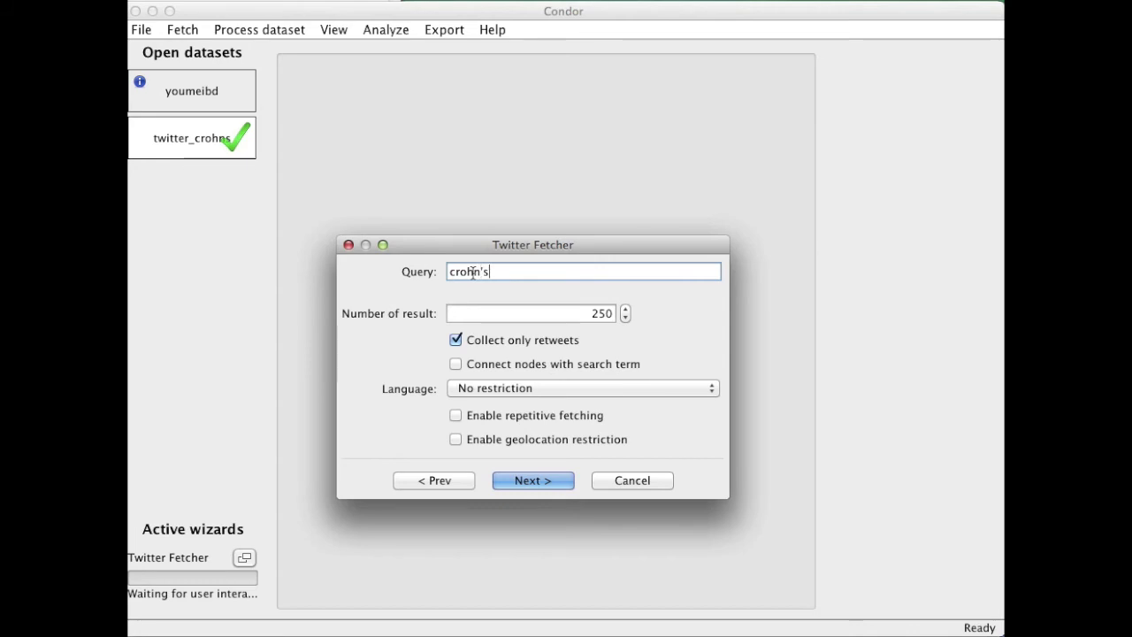
pyautogui.press('Tab')
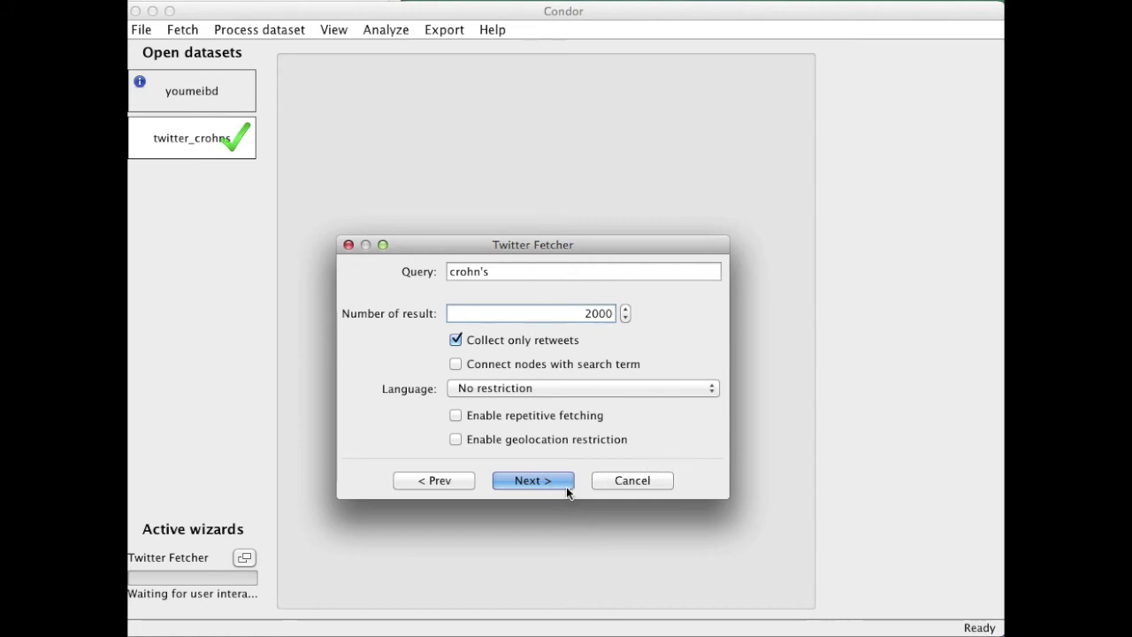
pyautogui.click(472, 364)
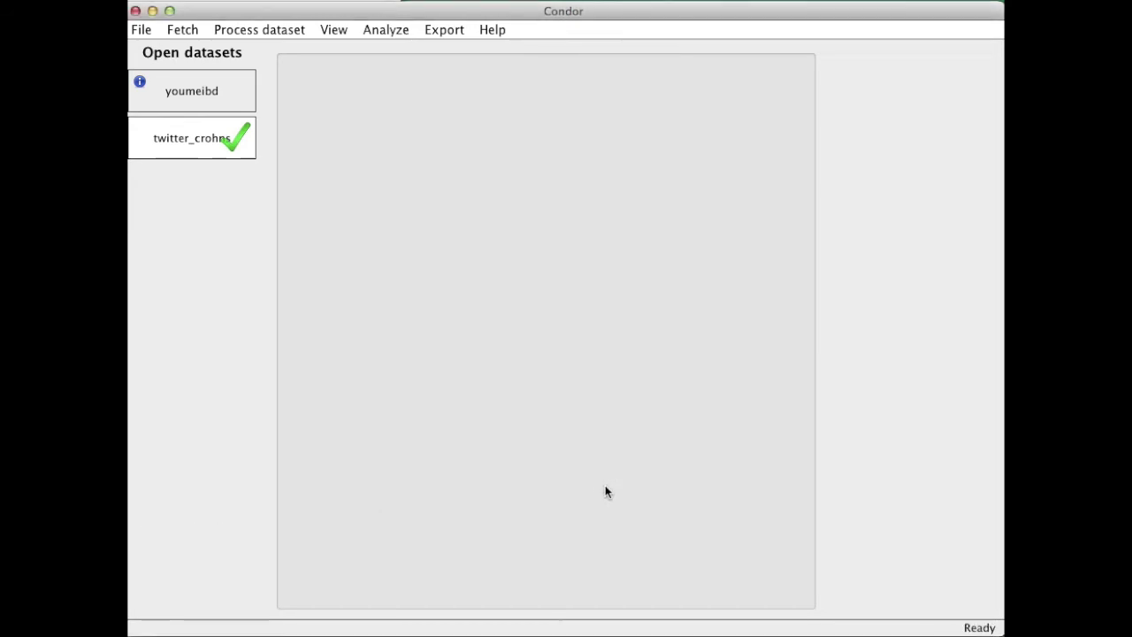
# - Draw the twitter_crohns dataset as a static network view
pyautogui.click(334, 30)
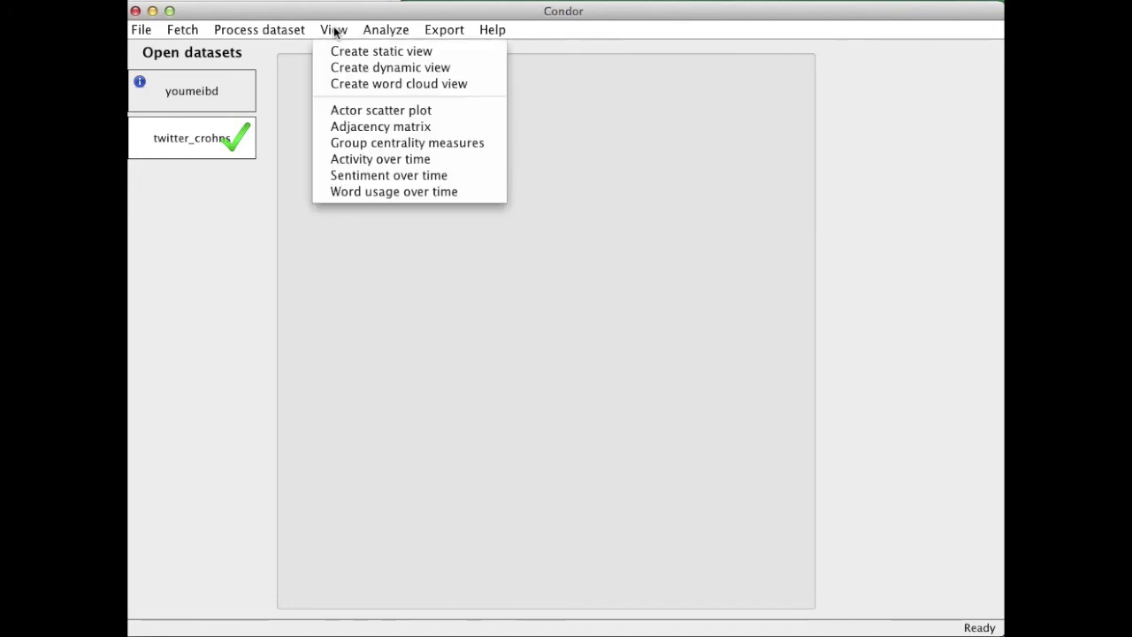
pyautogui.click(342, 48)
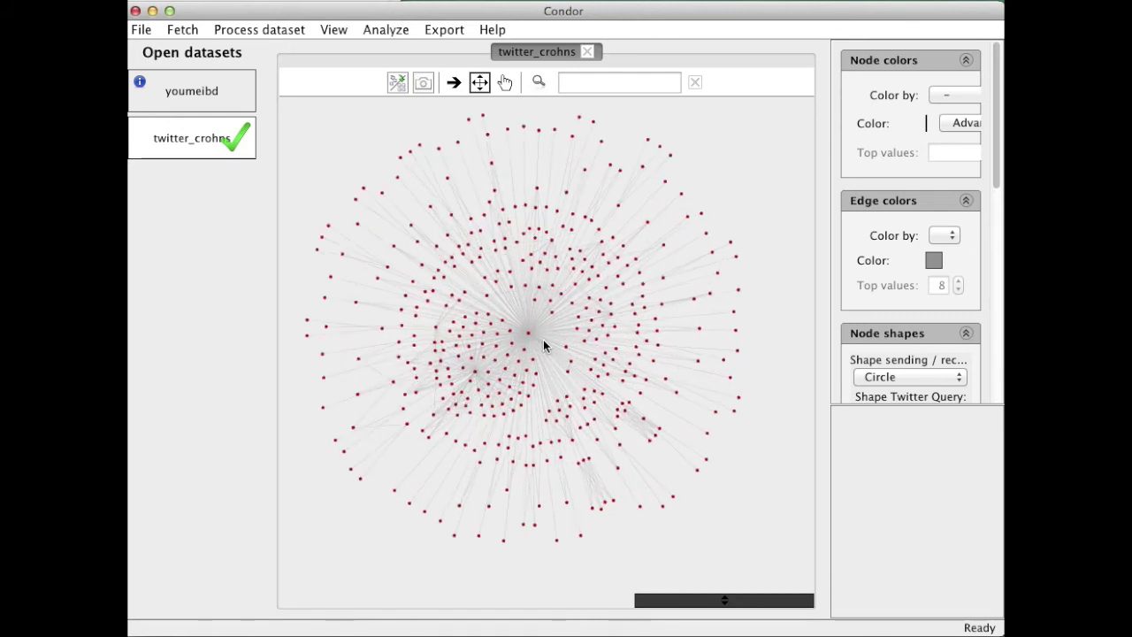
pyautogui.click(237, 32)
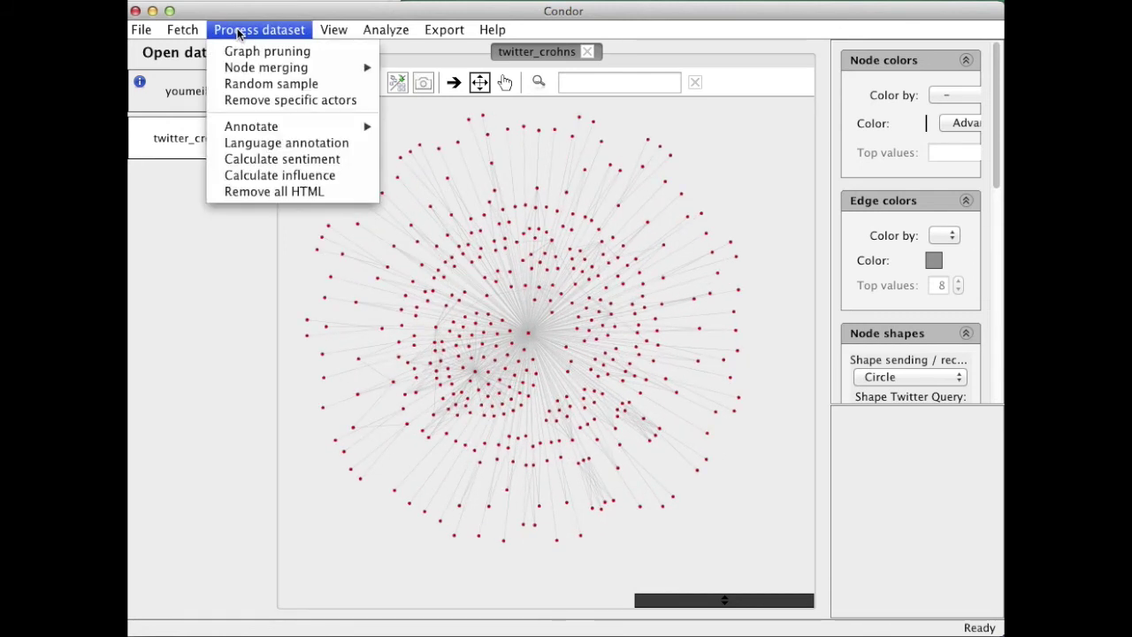
# - Compute Betweenness centrality annotations for the twitter_crohns network
pyautogui.moveTo(235, 70)
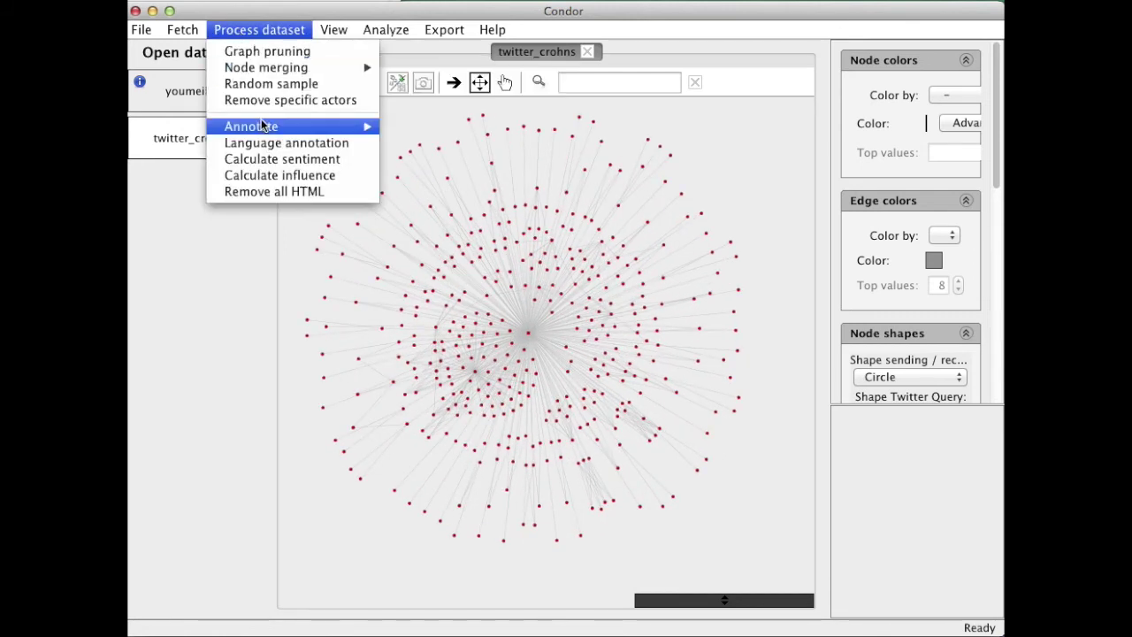
pyautogui.moveTo(266, 126)
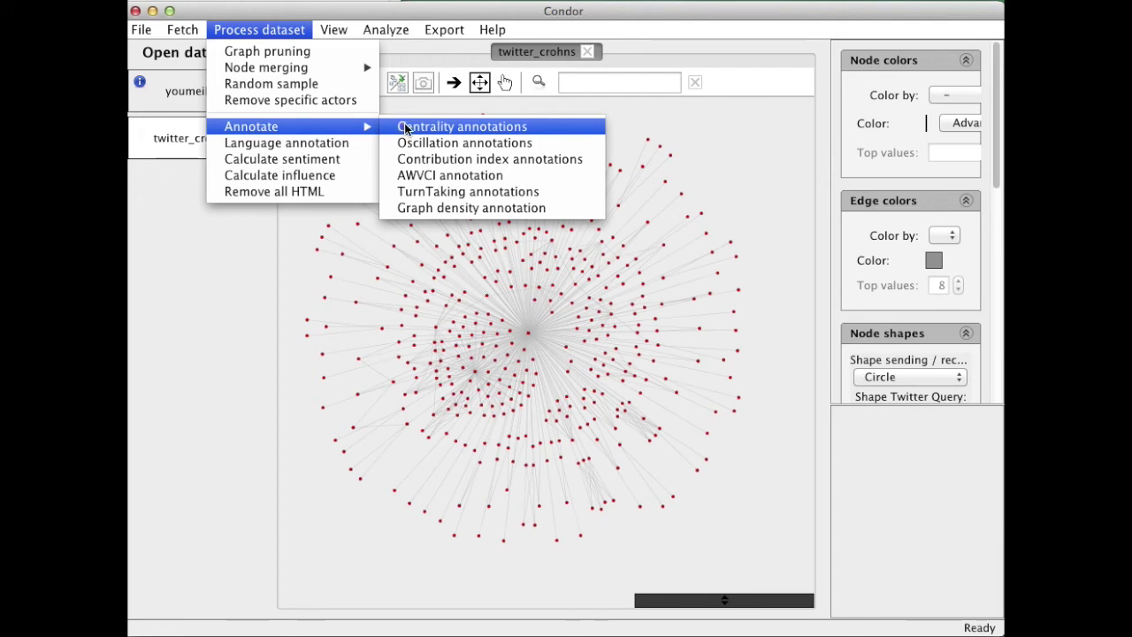
pyautogui.click(406, 129)
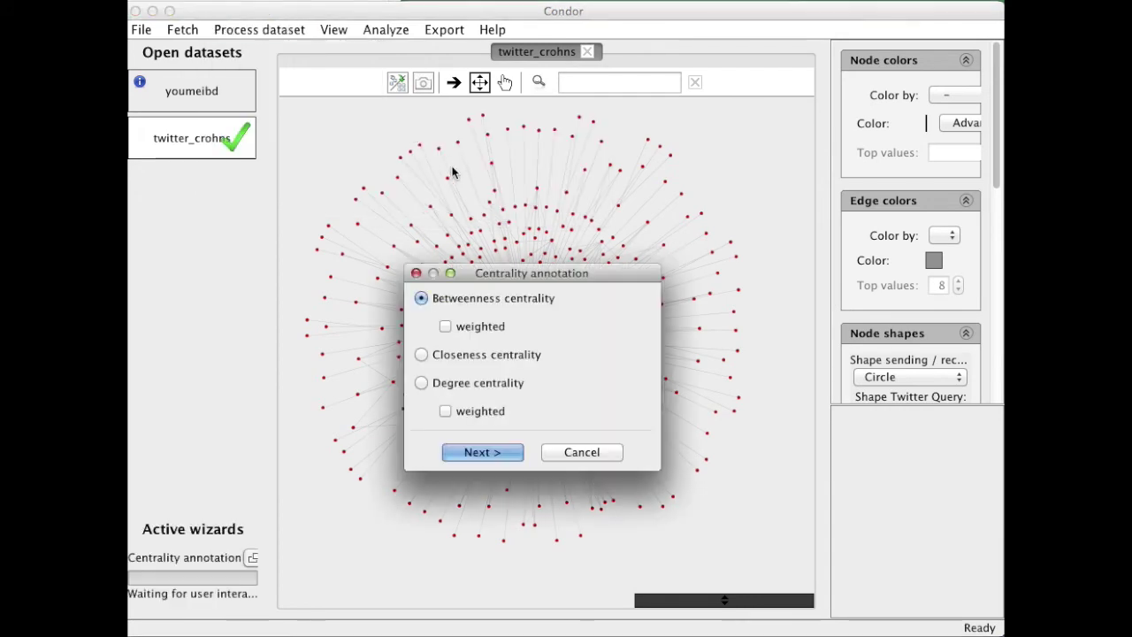
pyautogui.click(496, 450)
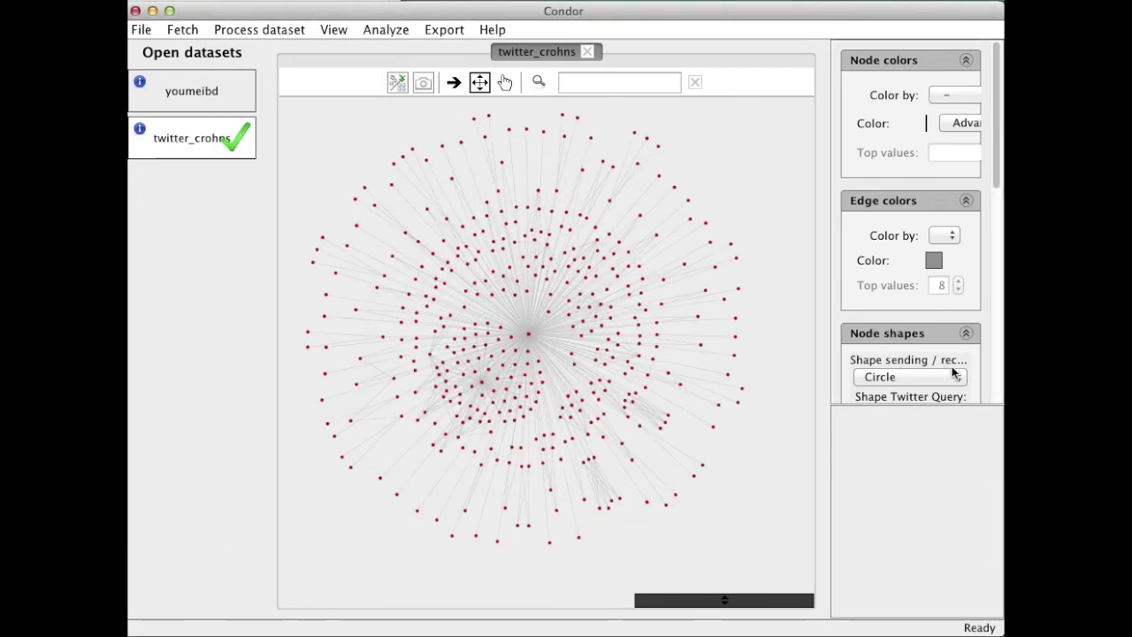
# - Size the nodes by followers_count, after briefly trying Betweenness centrality
pyautogui.scroll(-3, 947, 367)
pyautogui.click(922, 344)
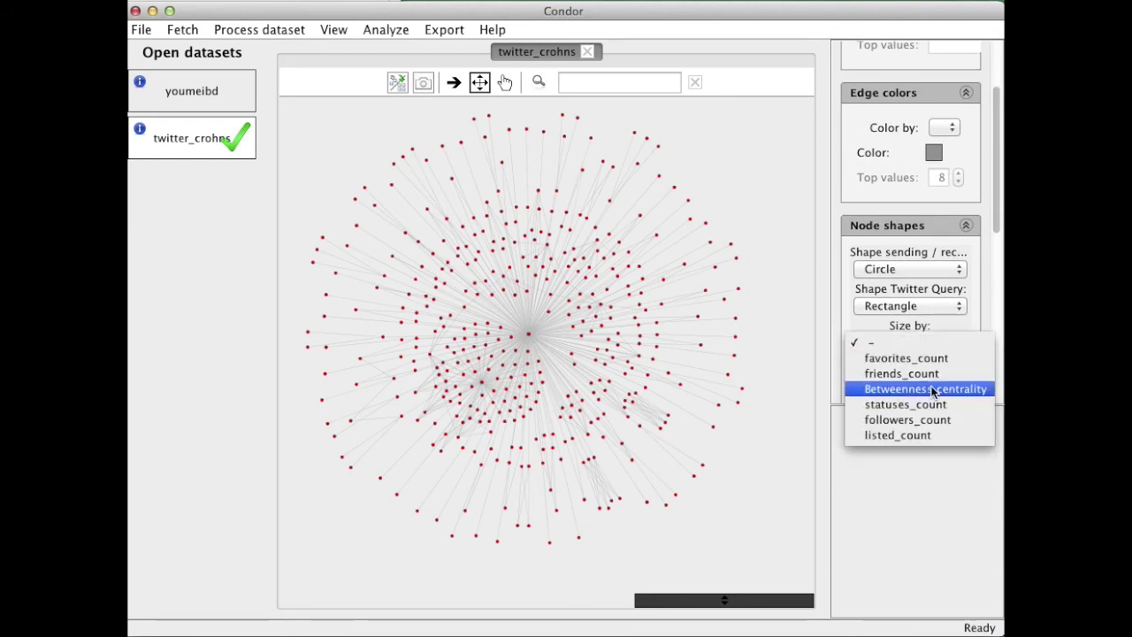
pyautogui.click(932, 389)
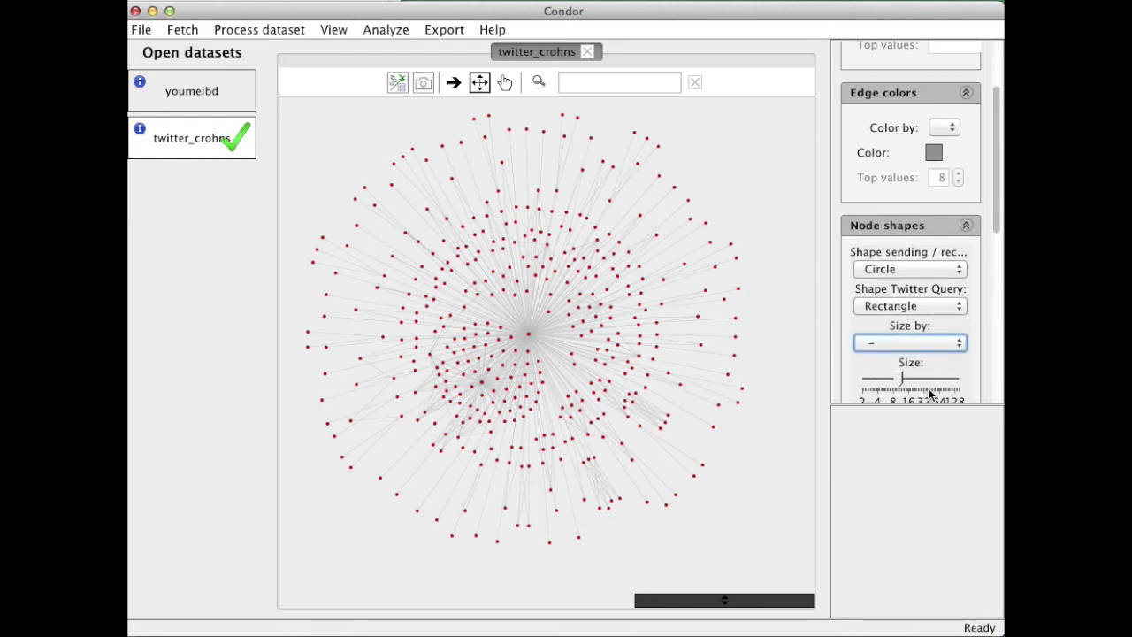
pyautogui.click(911, 345)
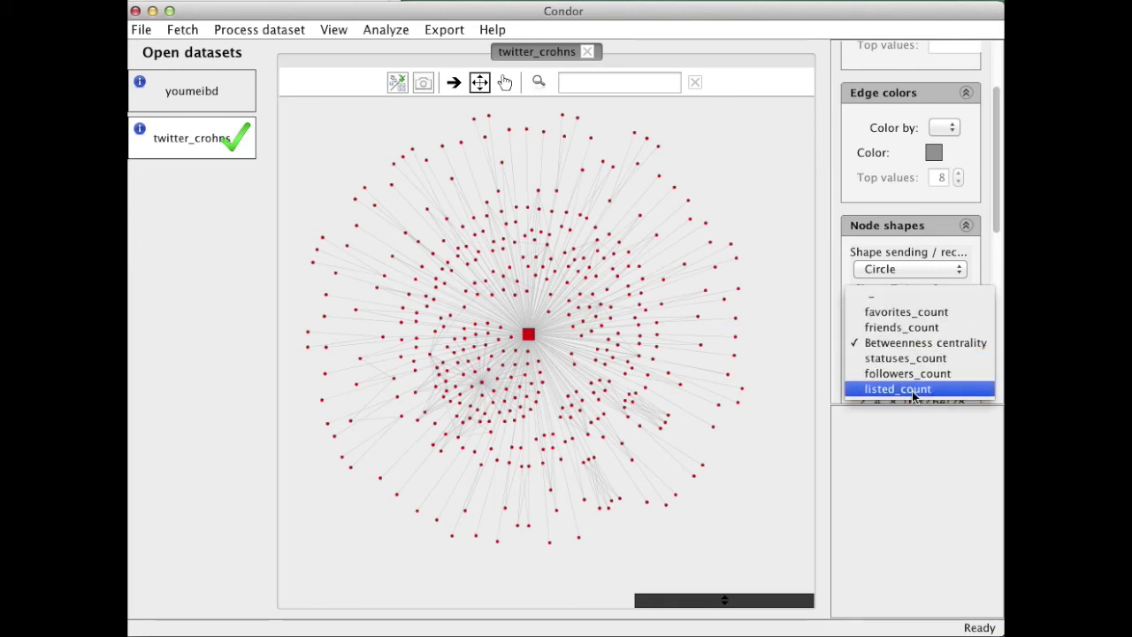
pyautogui.click(911, 375)
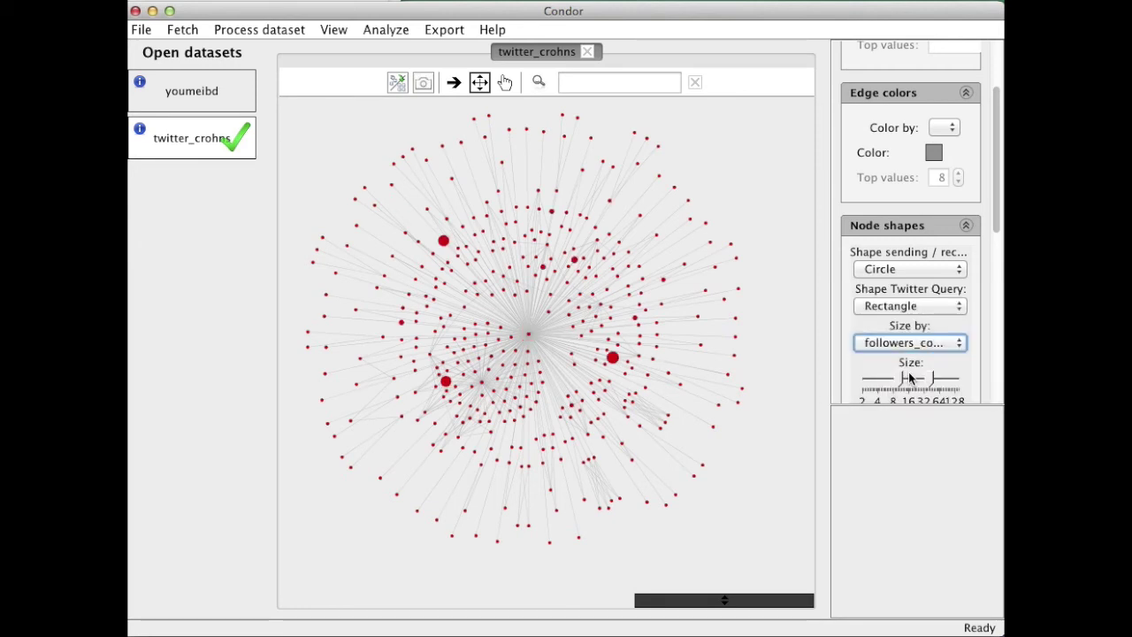
pyautogui.moveTo(610, 360)
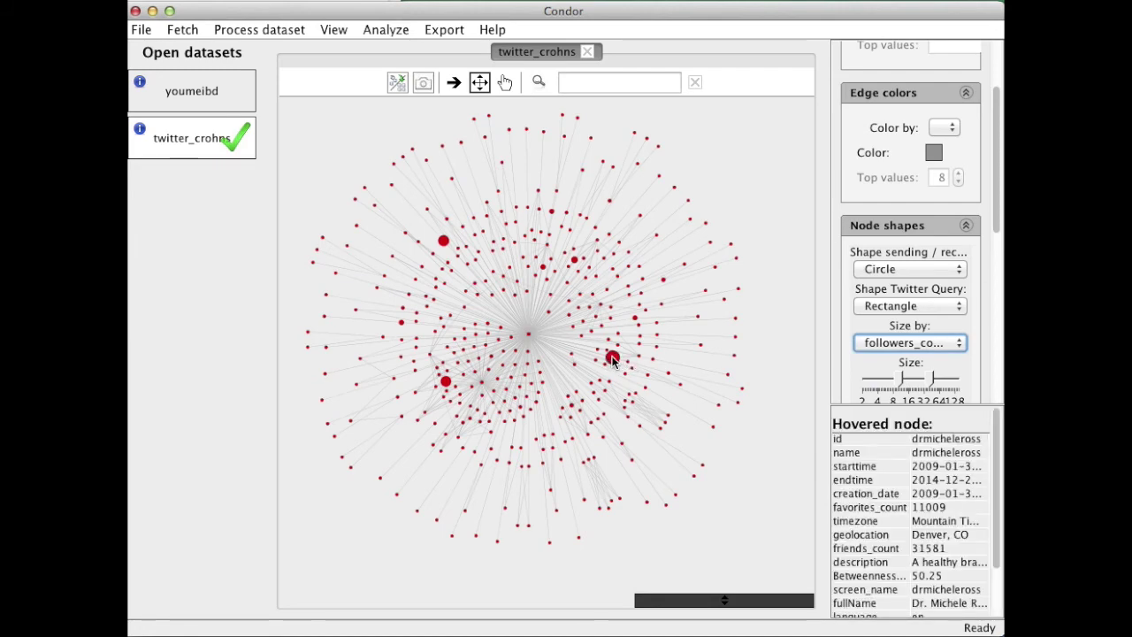
pyautogui.scroll(3, 613, 361)
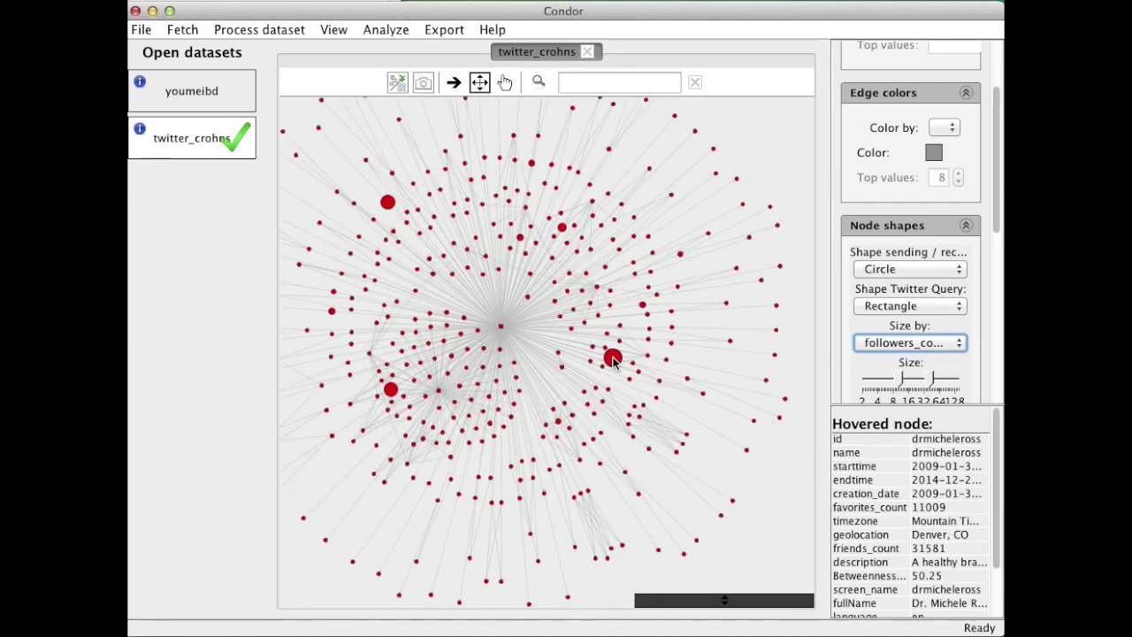
pyautogui.rightClick(660, 372)
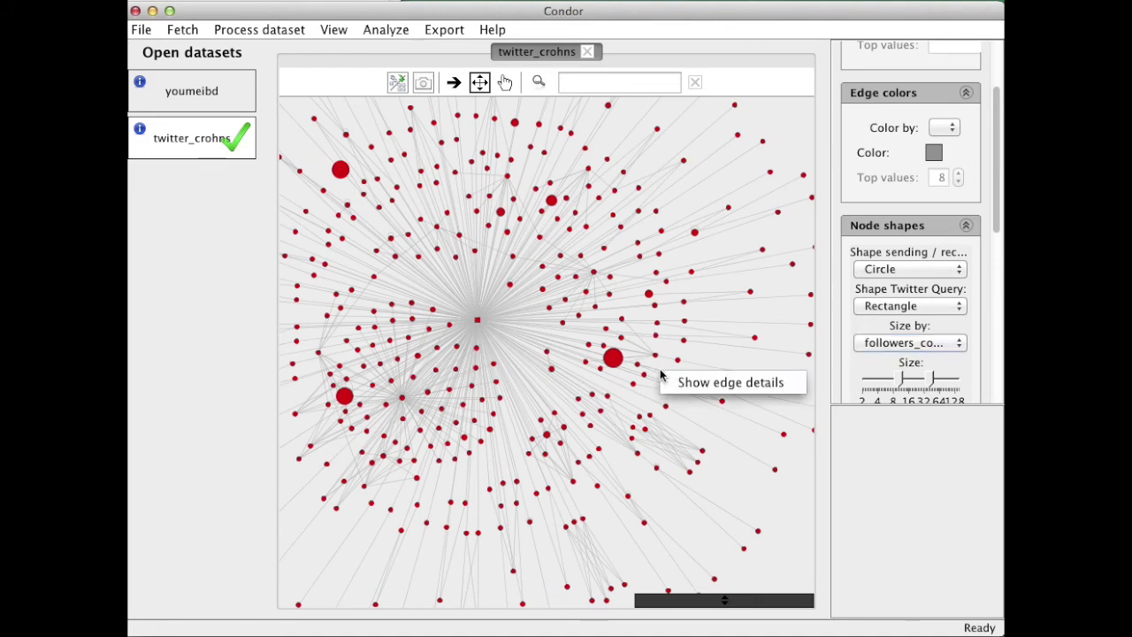
pyautogui.click(672, 382)
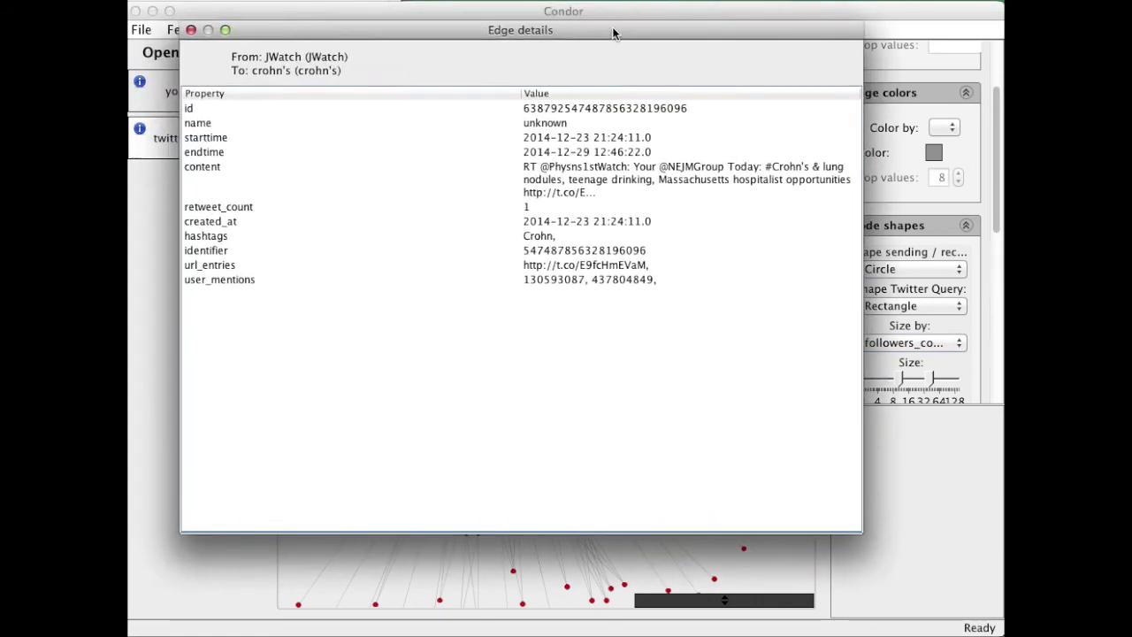
pyautogui.moveTo(614, 33); pyautogui.dragTo(629, 30)
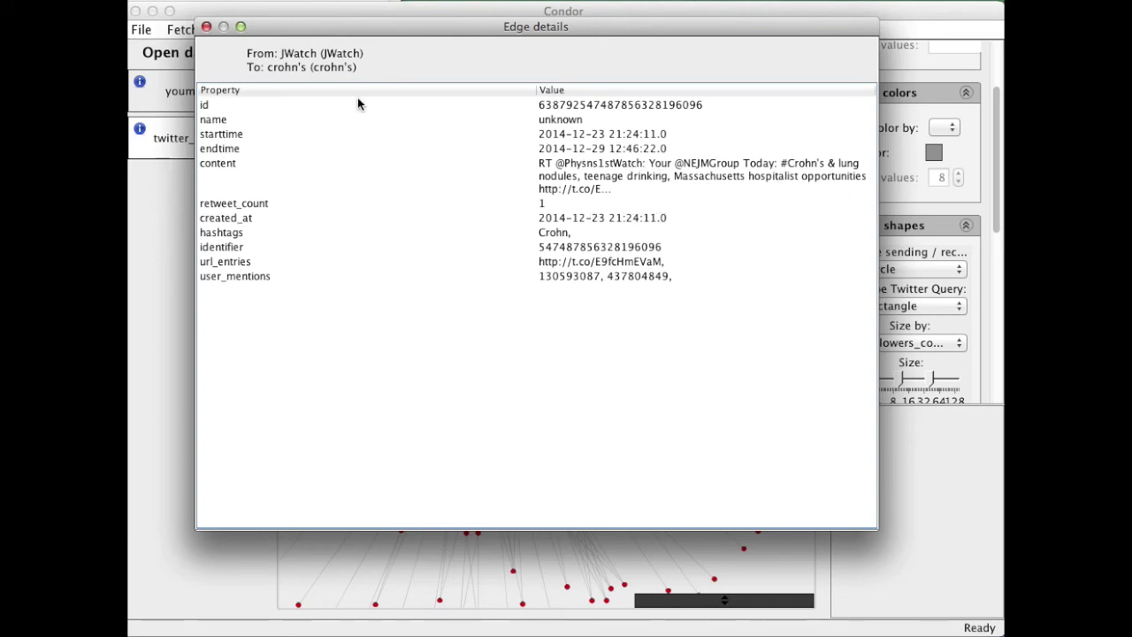
pyautogui.click(204, 28)
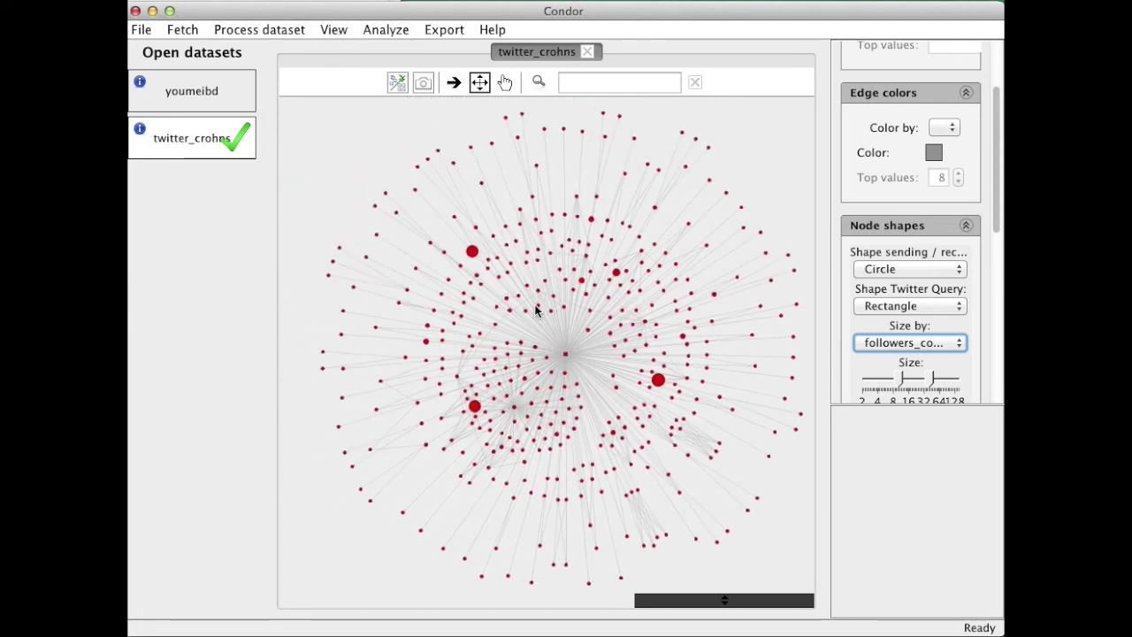
# - Set Node colors 'Color by' to the timezone attribute for the twitter_crohns nodes
pyautogui.scroll(3, 870, 155)
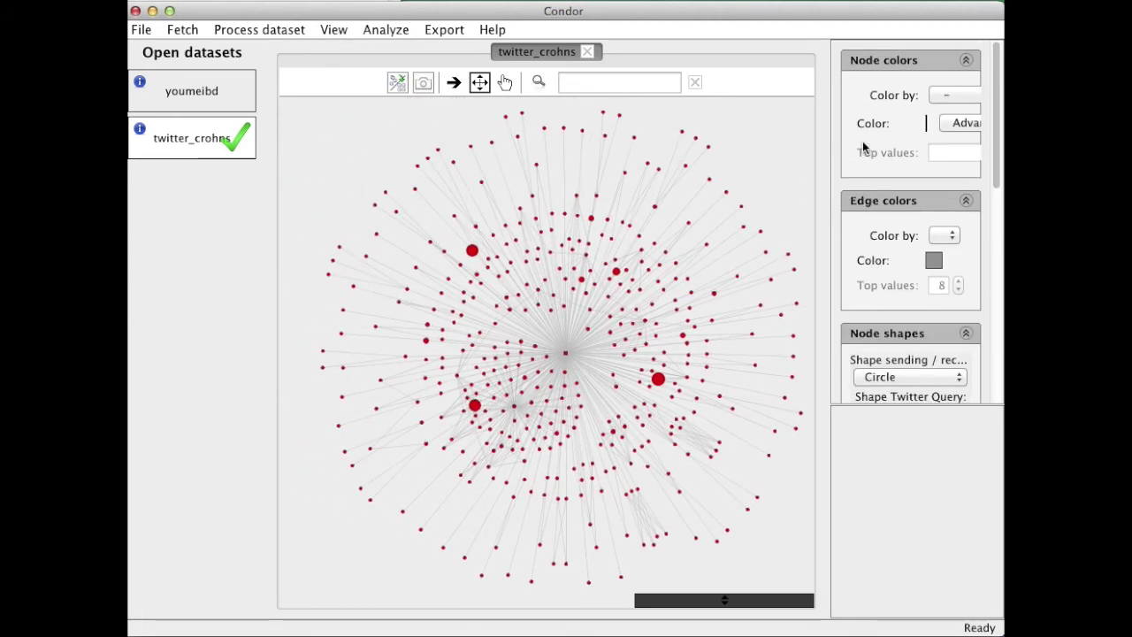
pyautogui.click(948, 98)
pyautogui.press('Down')
pyautogui.press('Down')
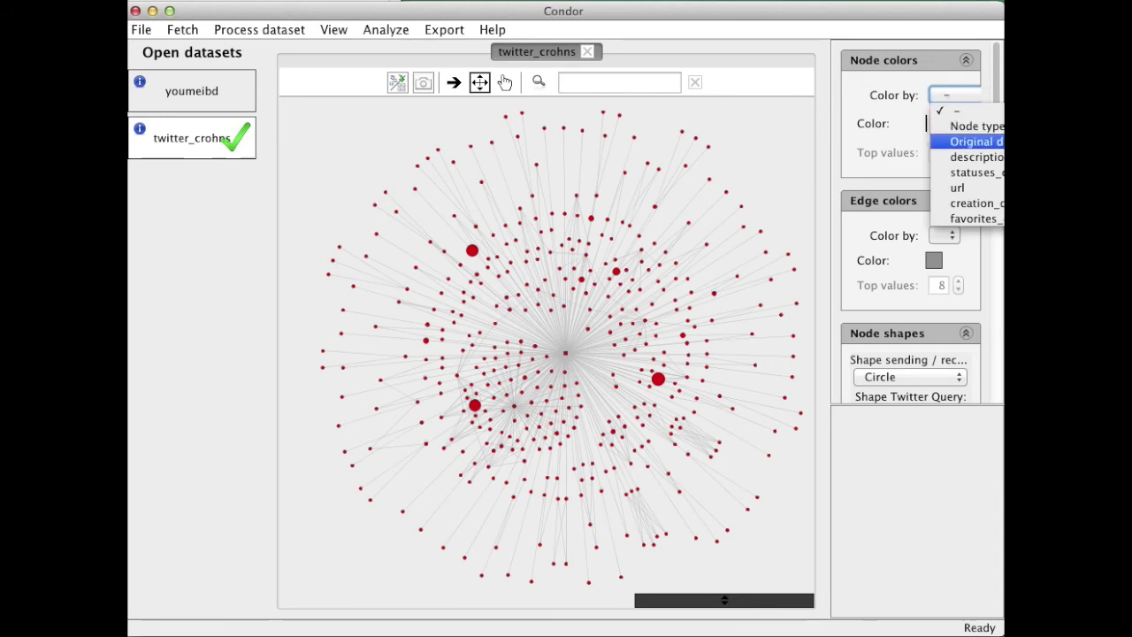
pyautogui.press('Down')
pyautogui.press('Down')
pyautogui.scroll(-2, 982, 177)
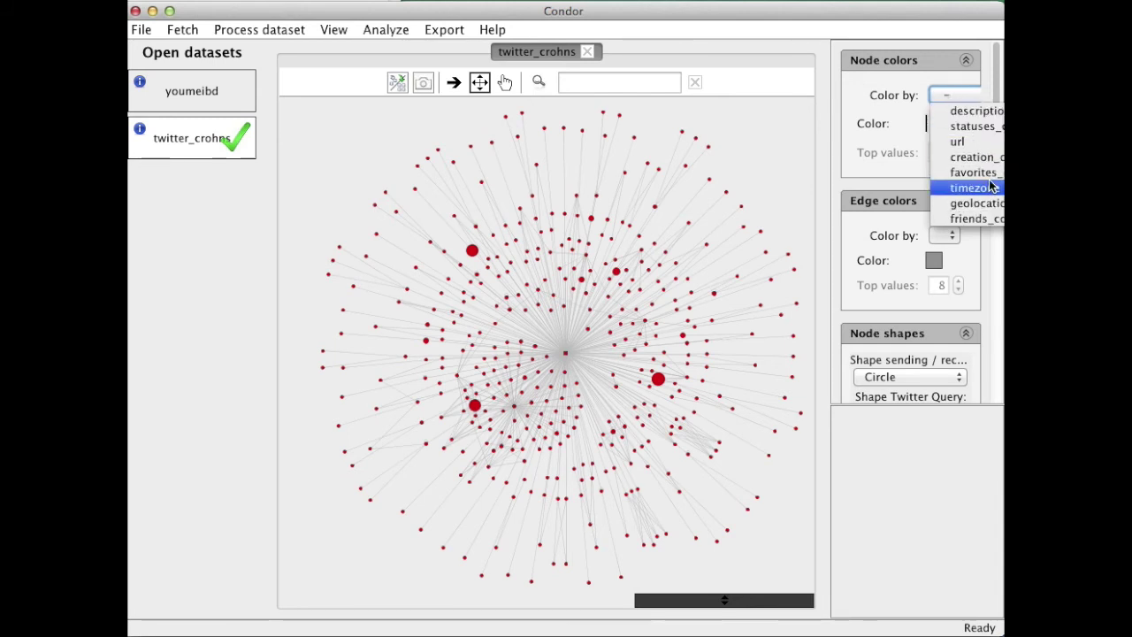
pyautogui.click(978, 187)
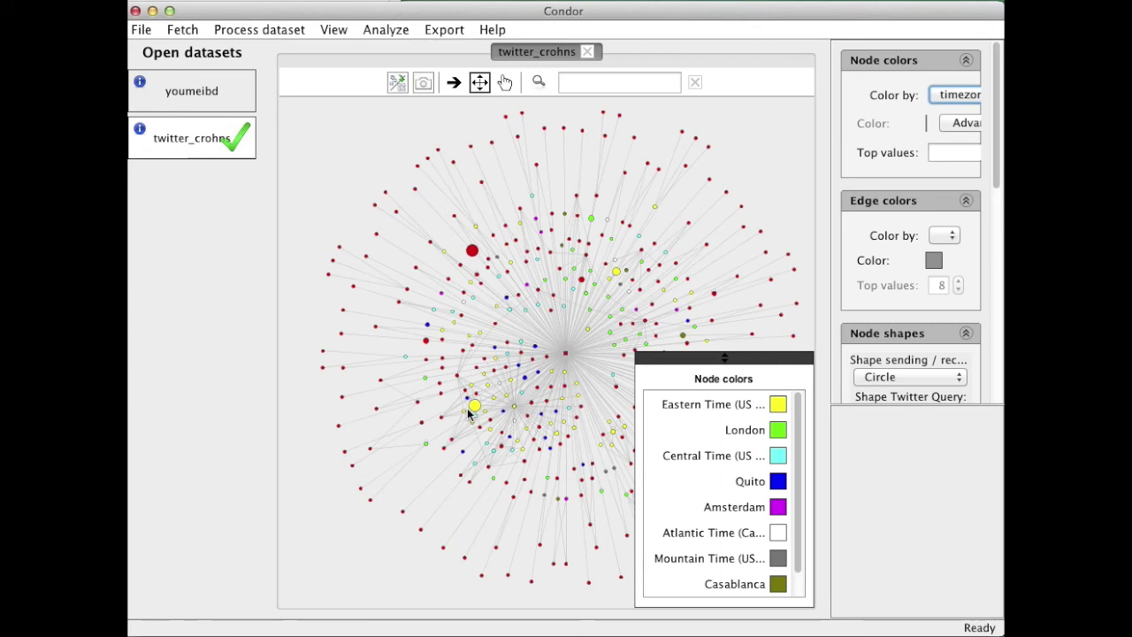
pyautogui.moveTo(590, 435)
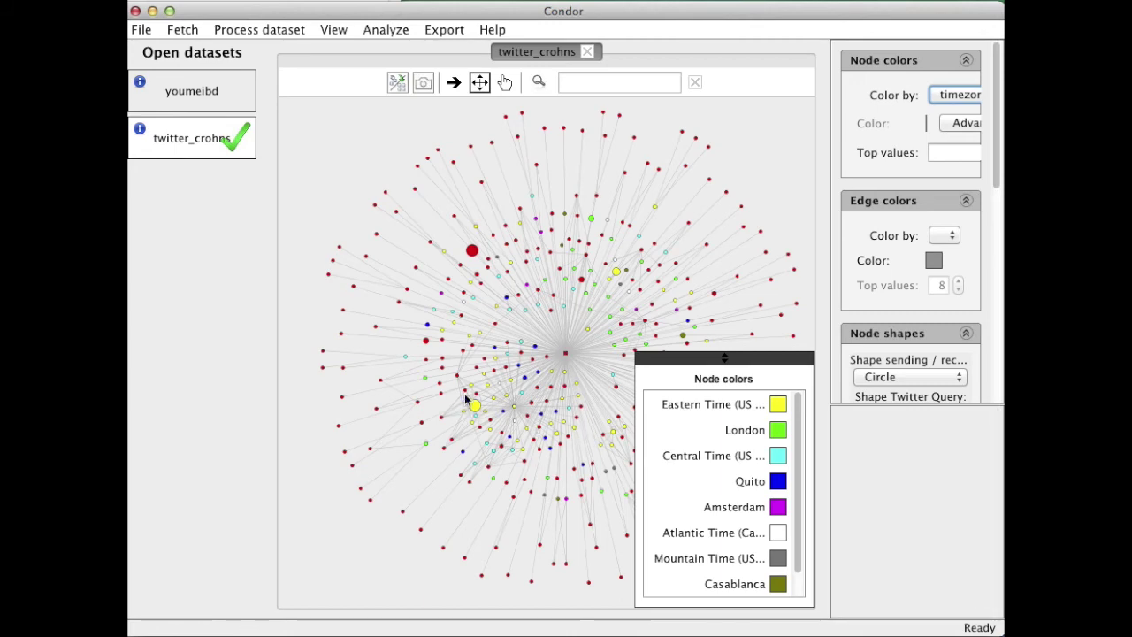
pyautogui.moveTo(477, 399)
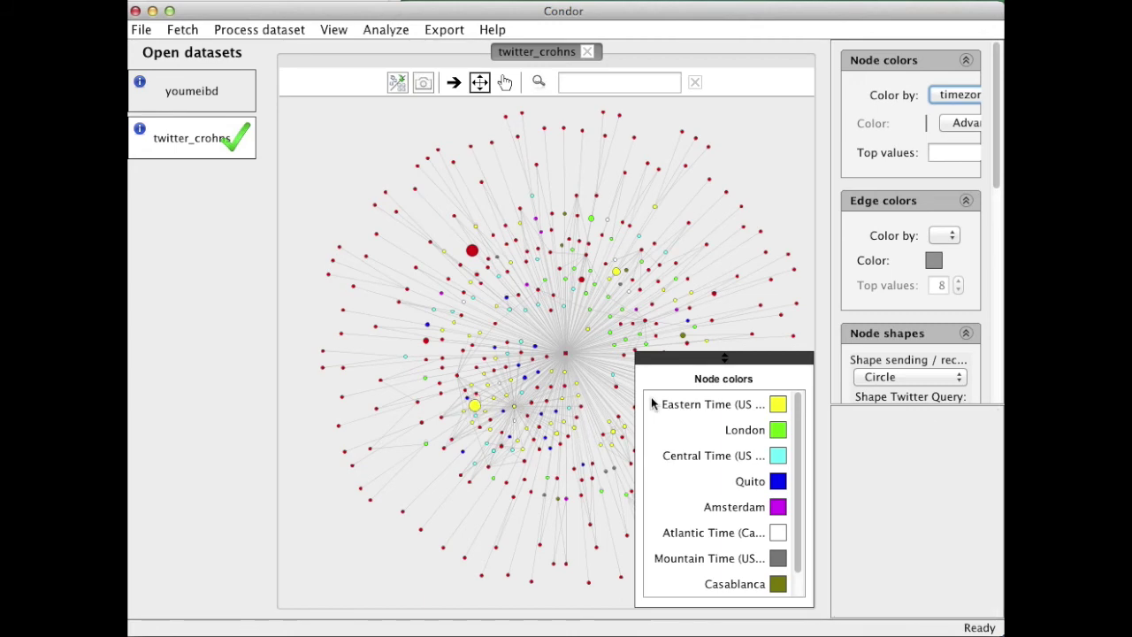